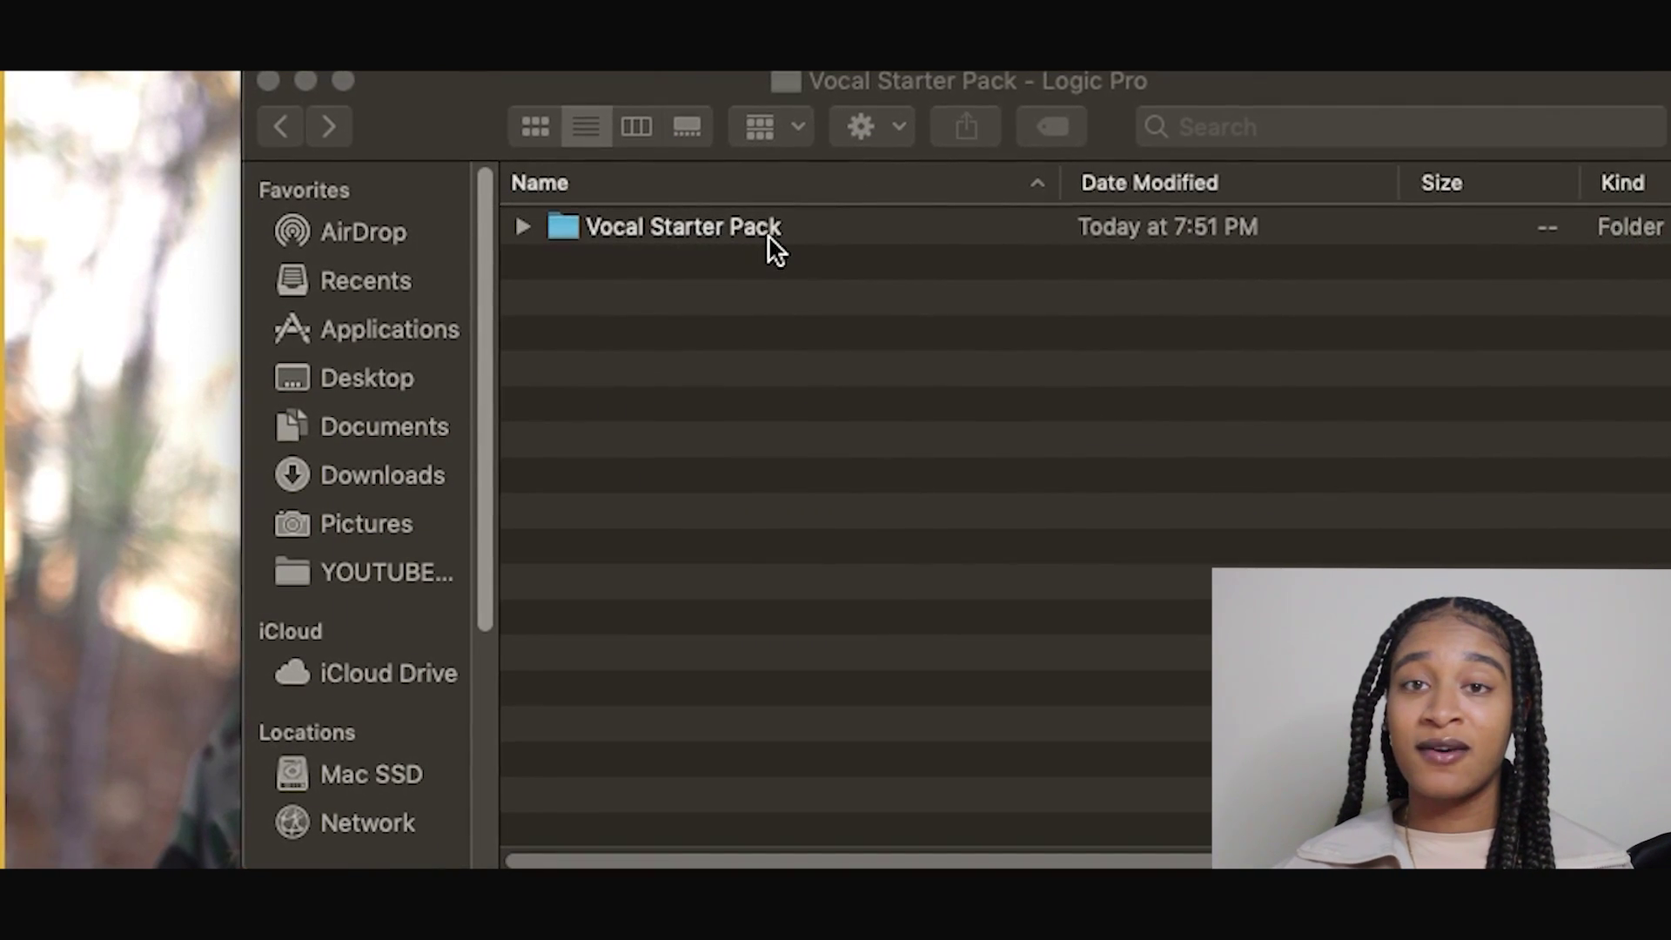
Open Vocal Starter Pack, then find and open Logic's Channel Strip Settings folder via a 'channel s' search.
double_click(769, 234)
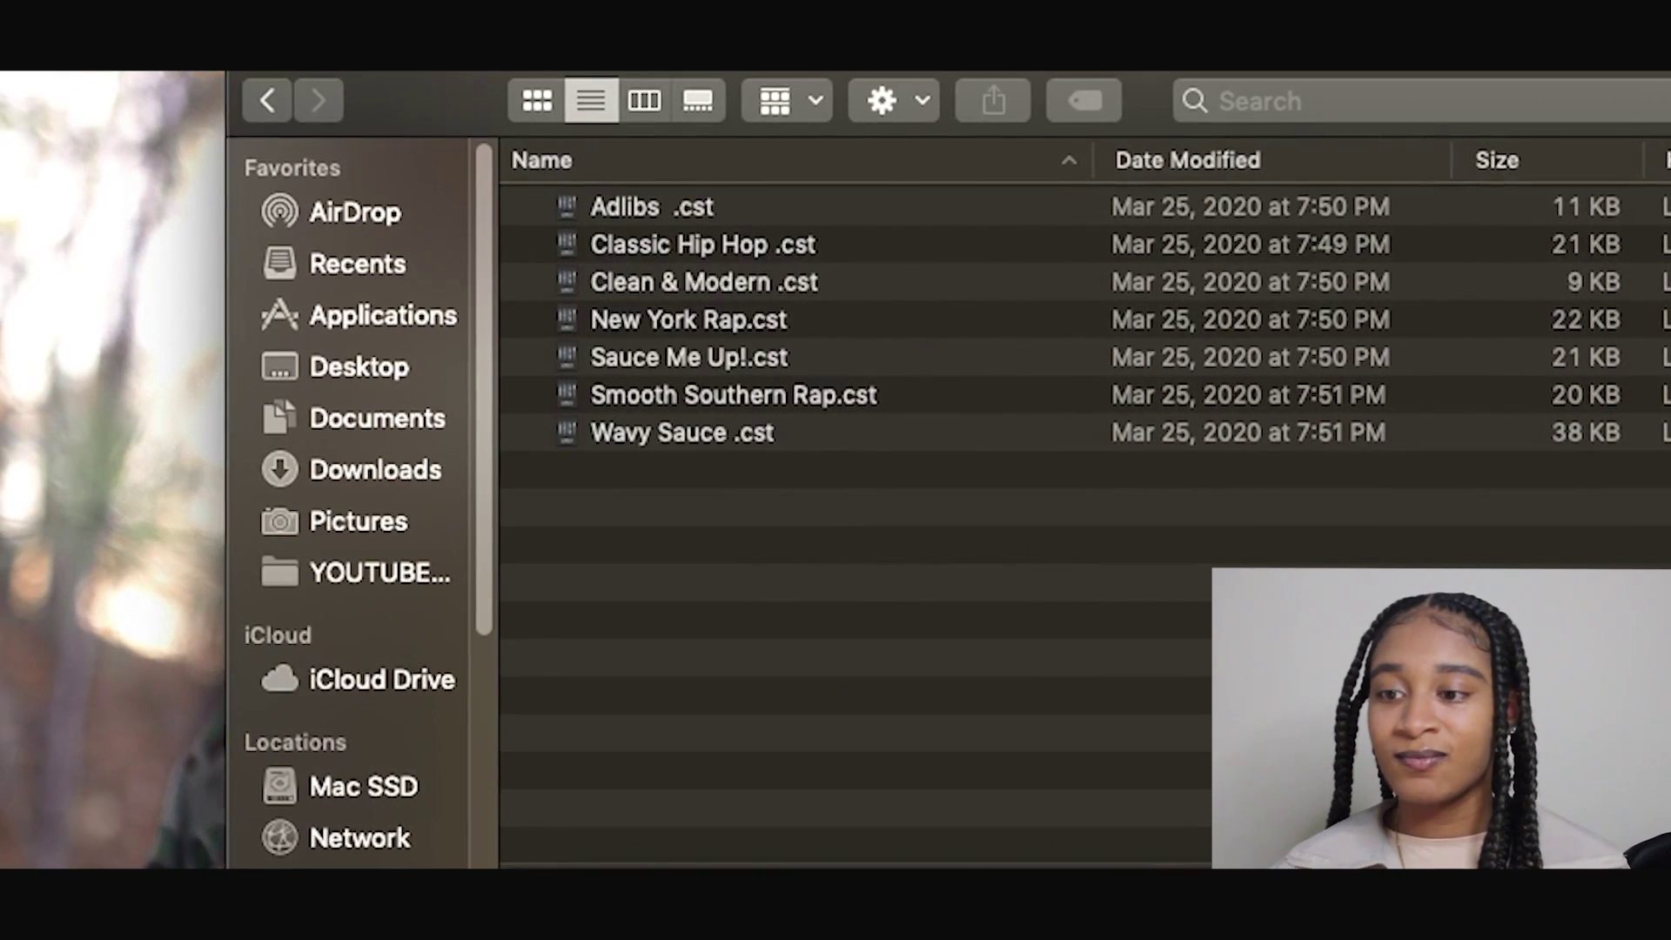
key(super+space)
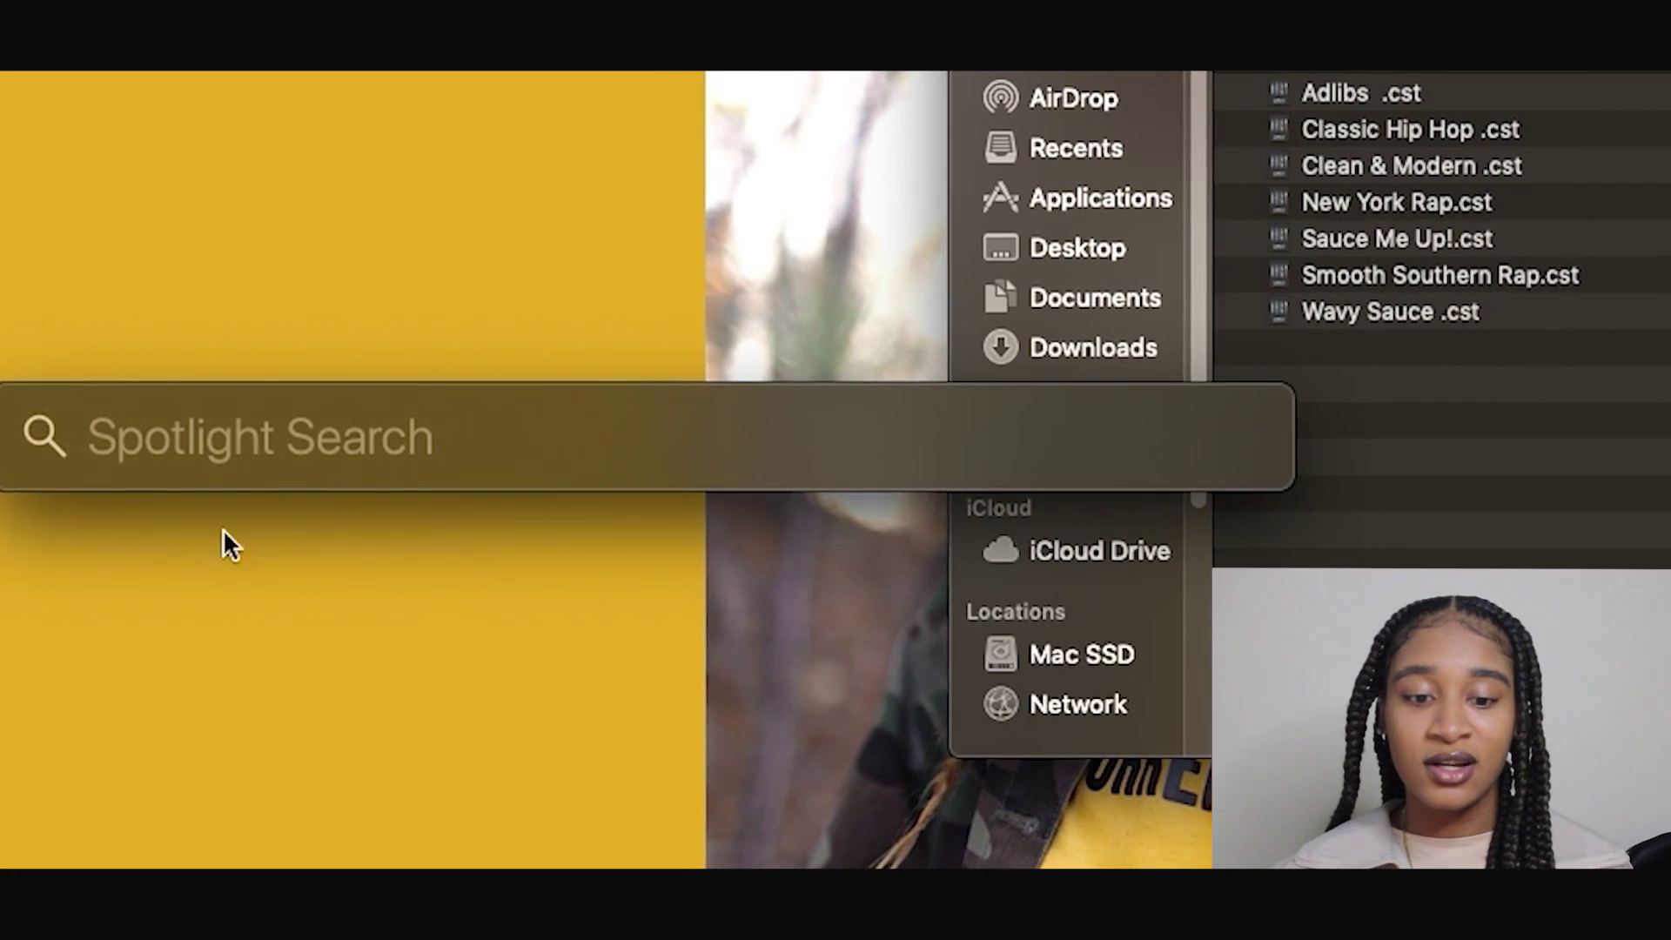
drag(390, 437, 424, 147)
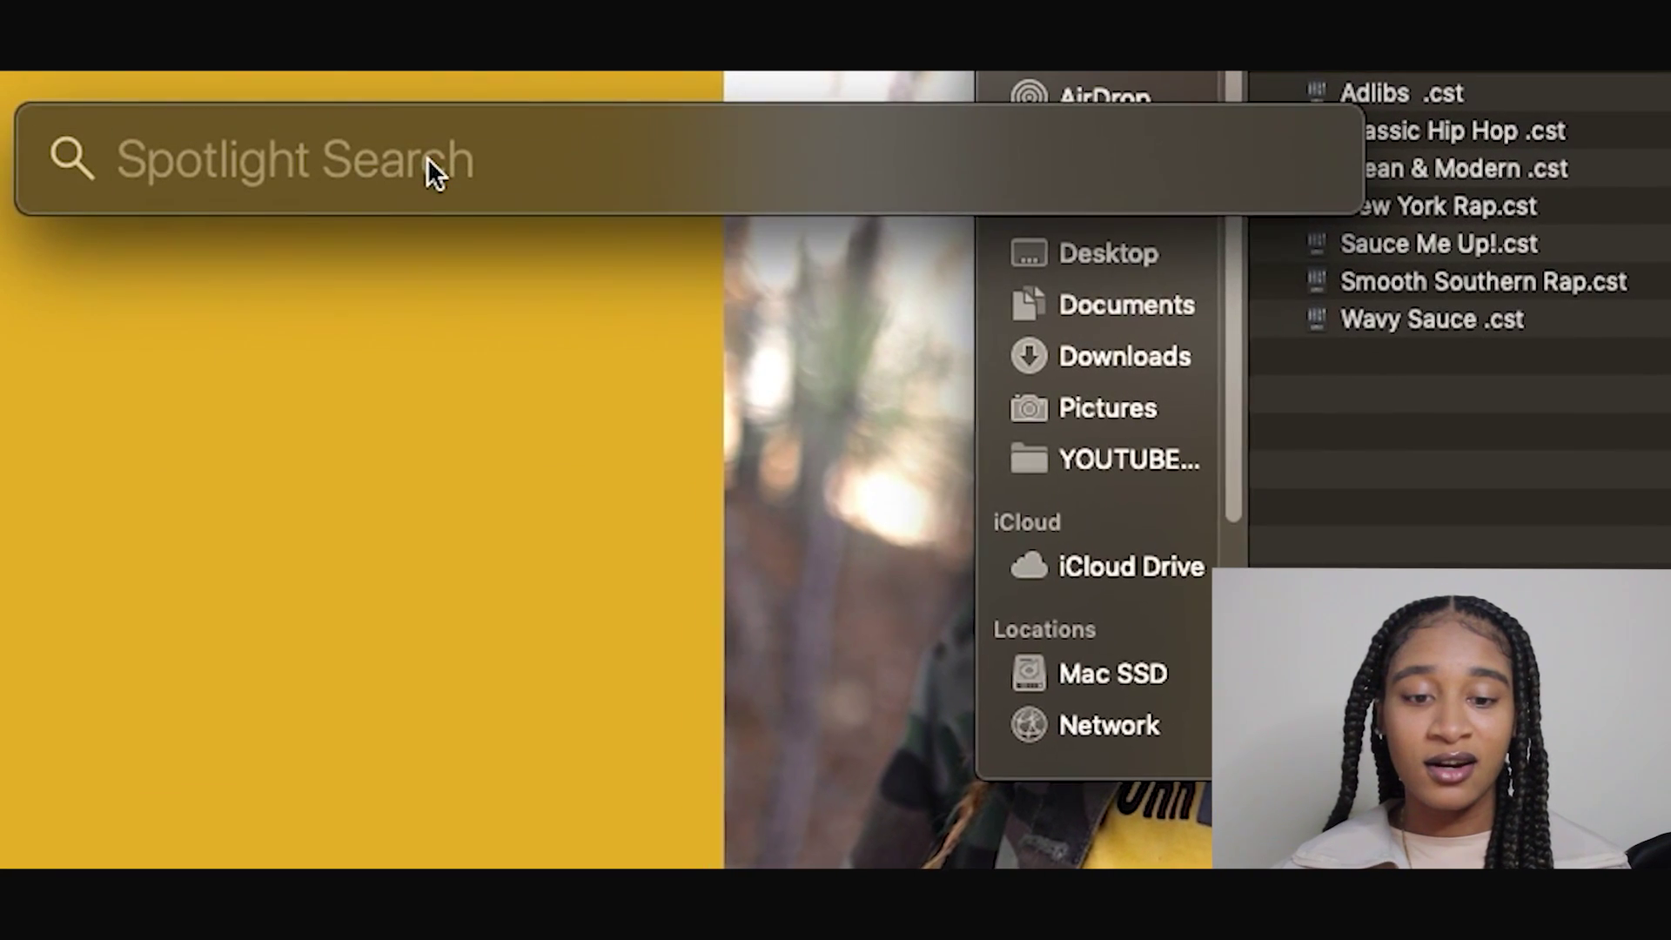
text(chan)
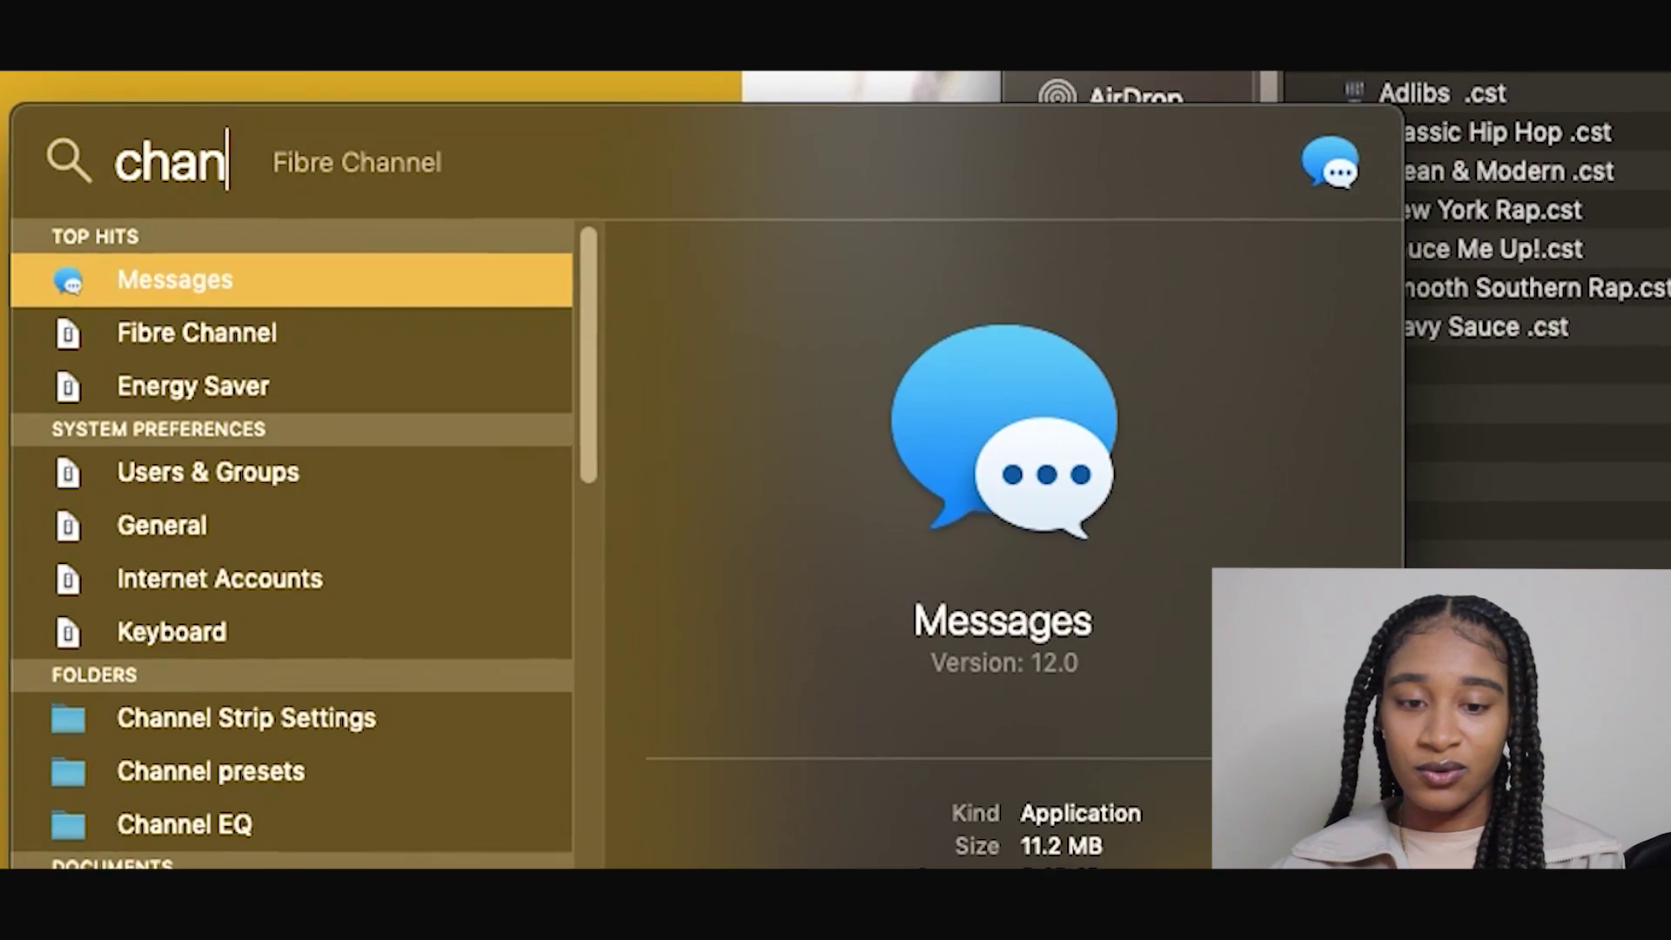
text(nel s)
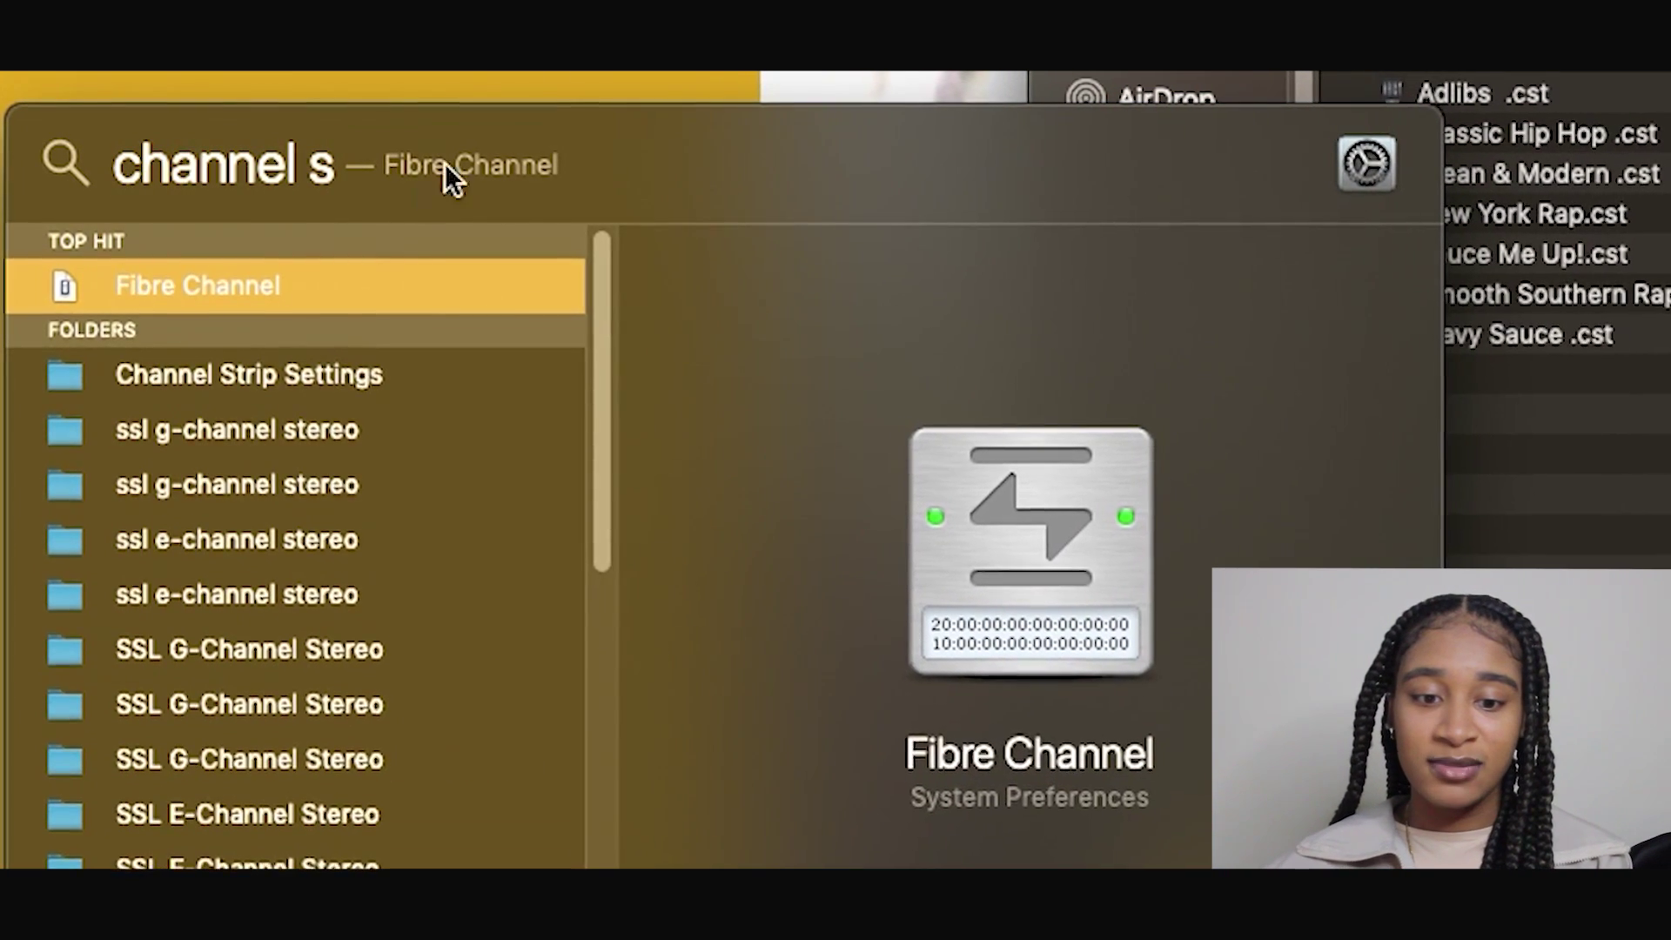
double_click(226, 379)
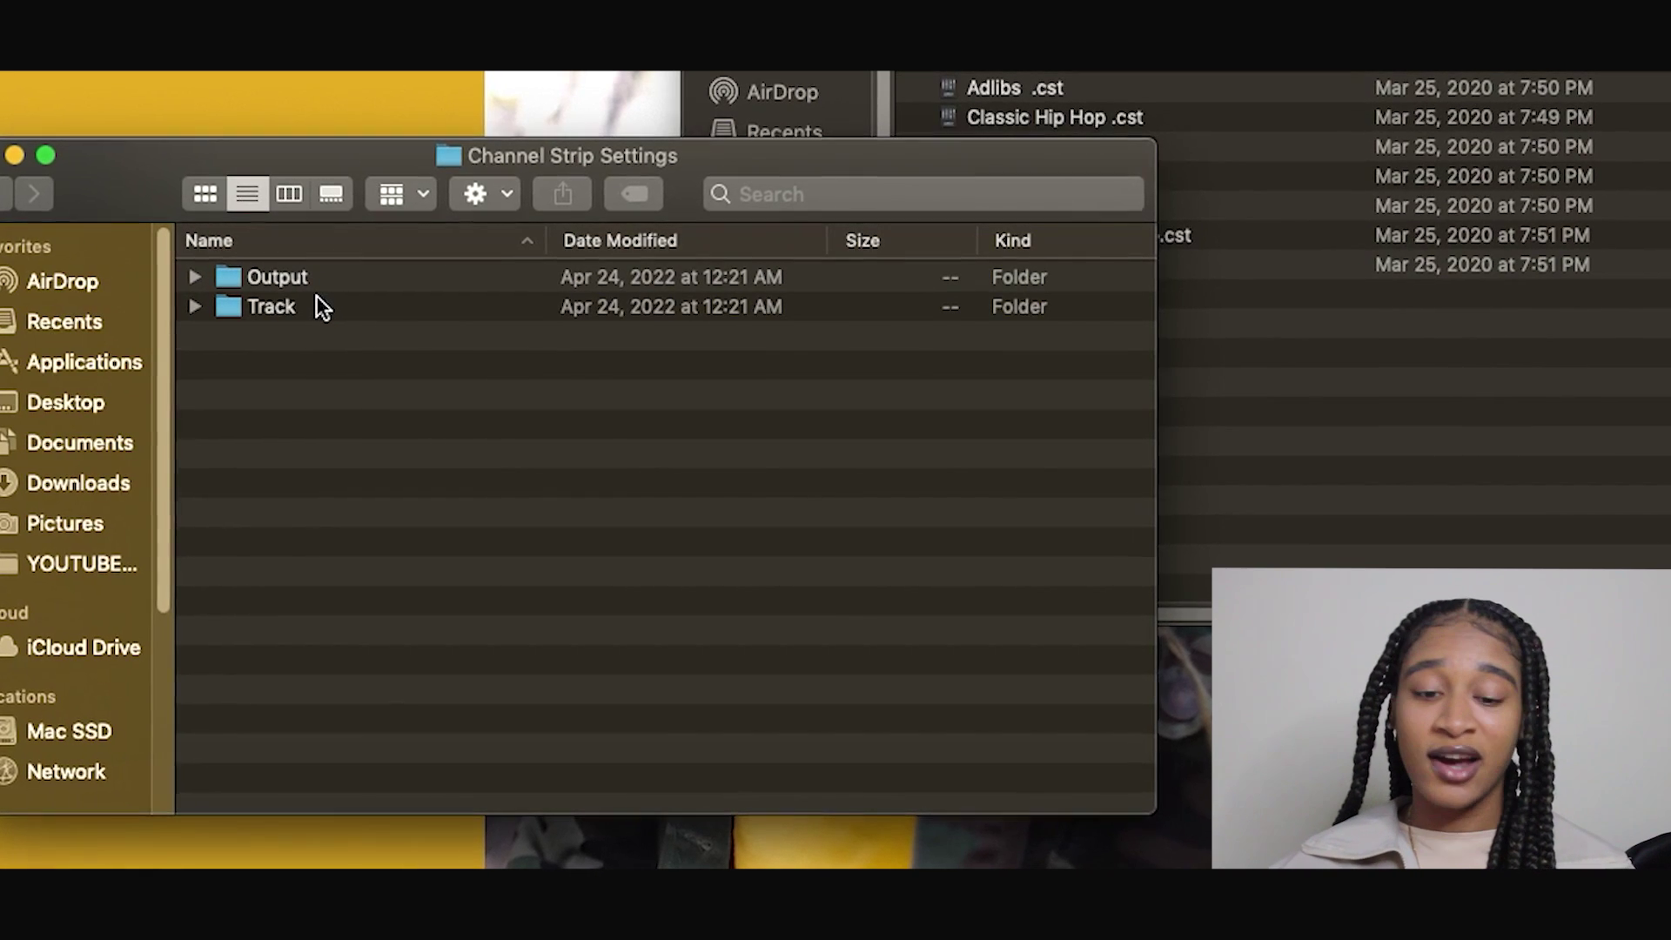
Drag the seven vocal .cst presets from Vocal Starter Pack into the Track folder.
double_click(265, 309)
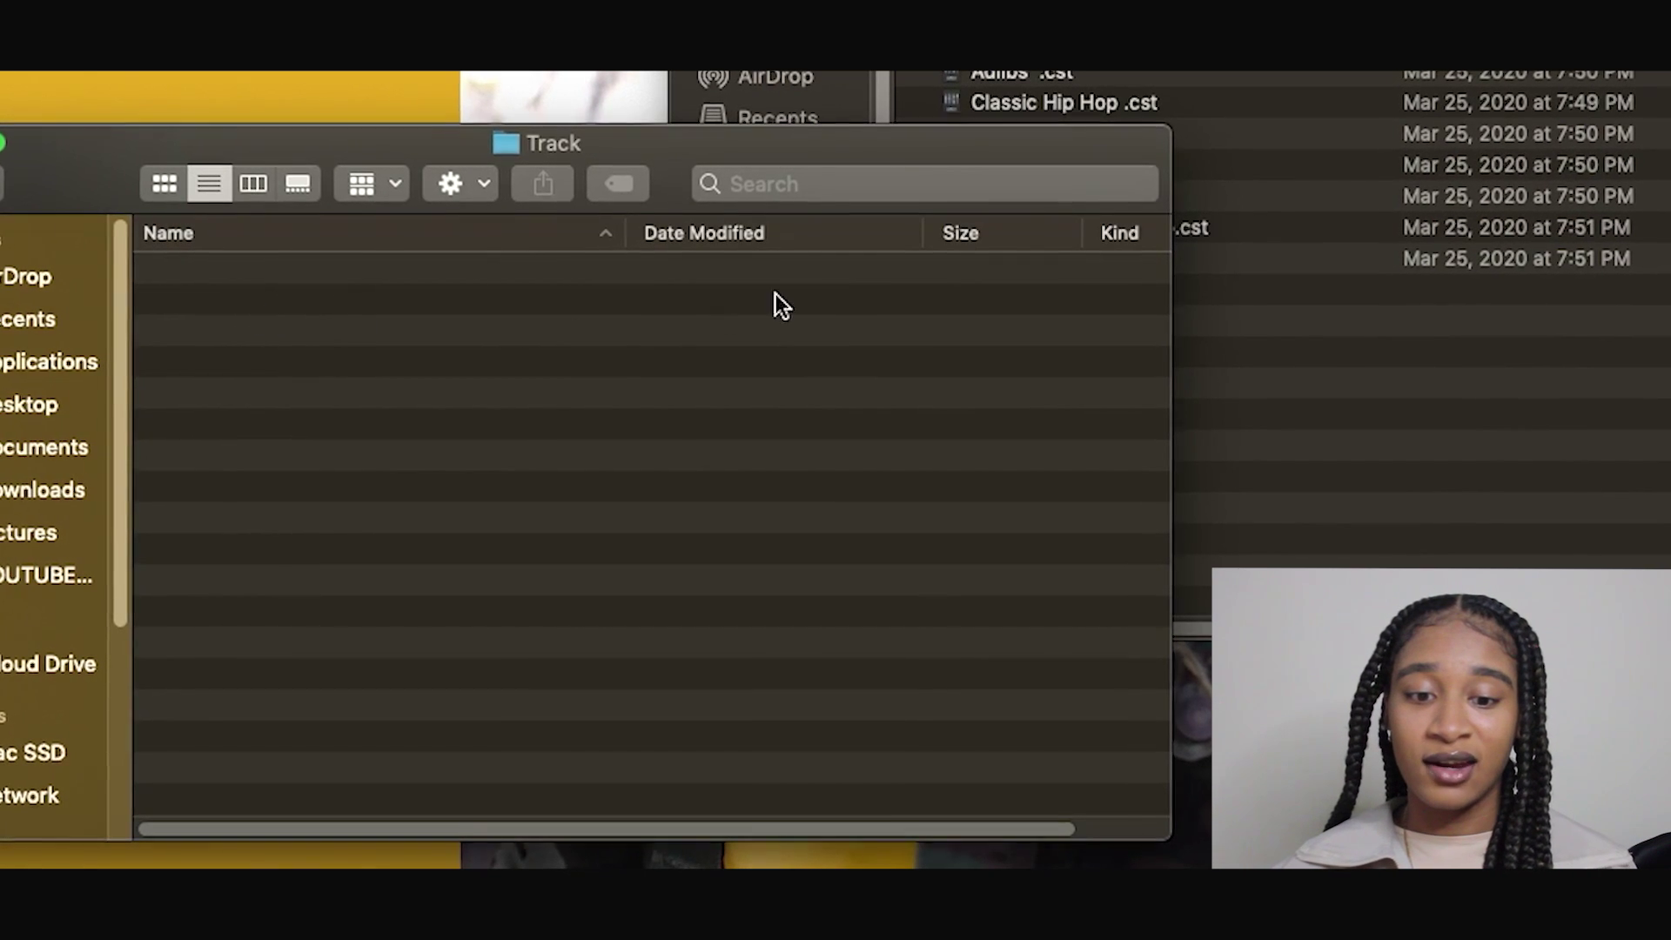
drag(1000, 169, 991, 236)
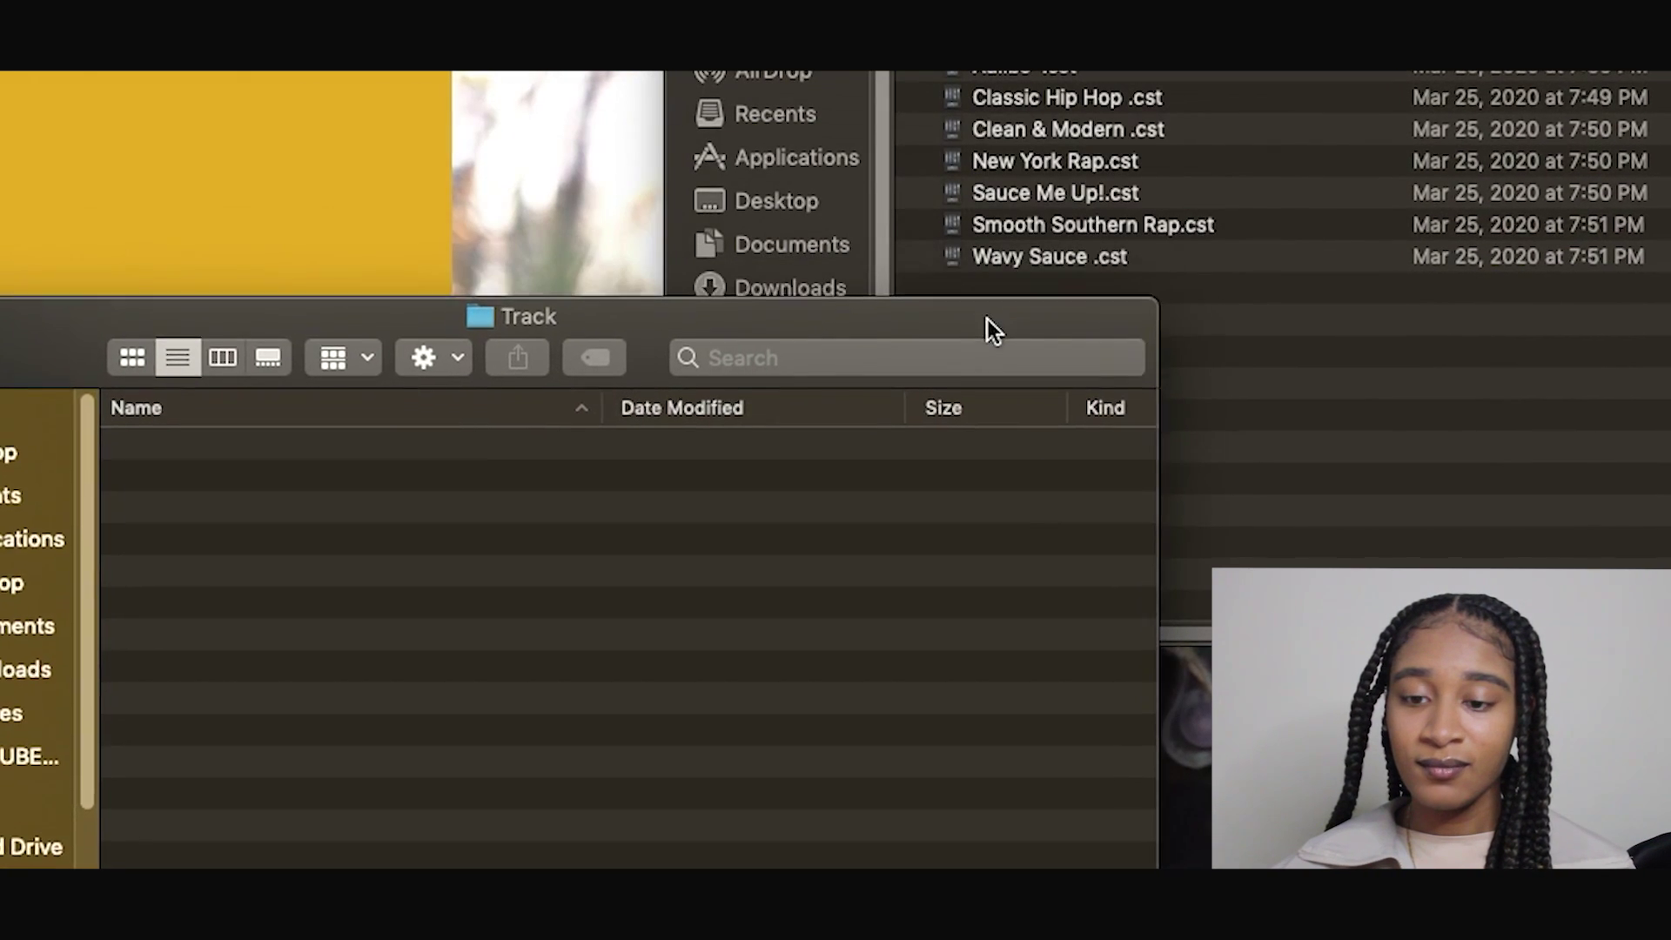
click(1474, 270)
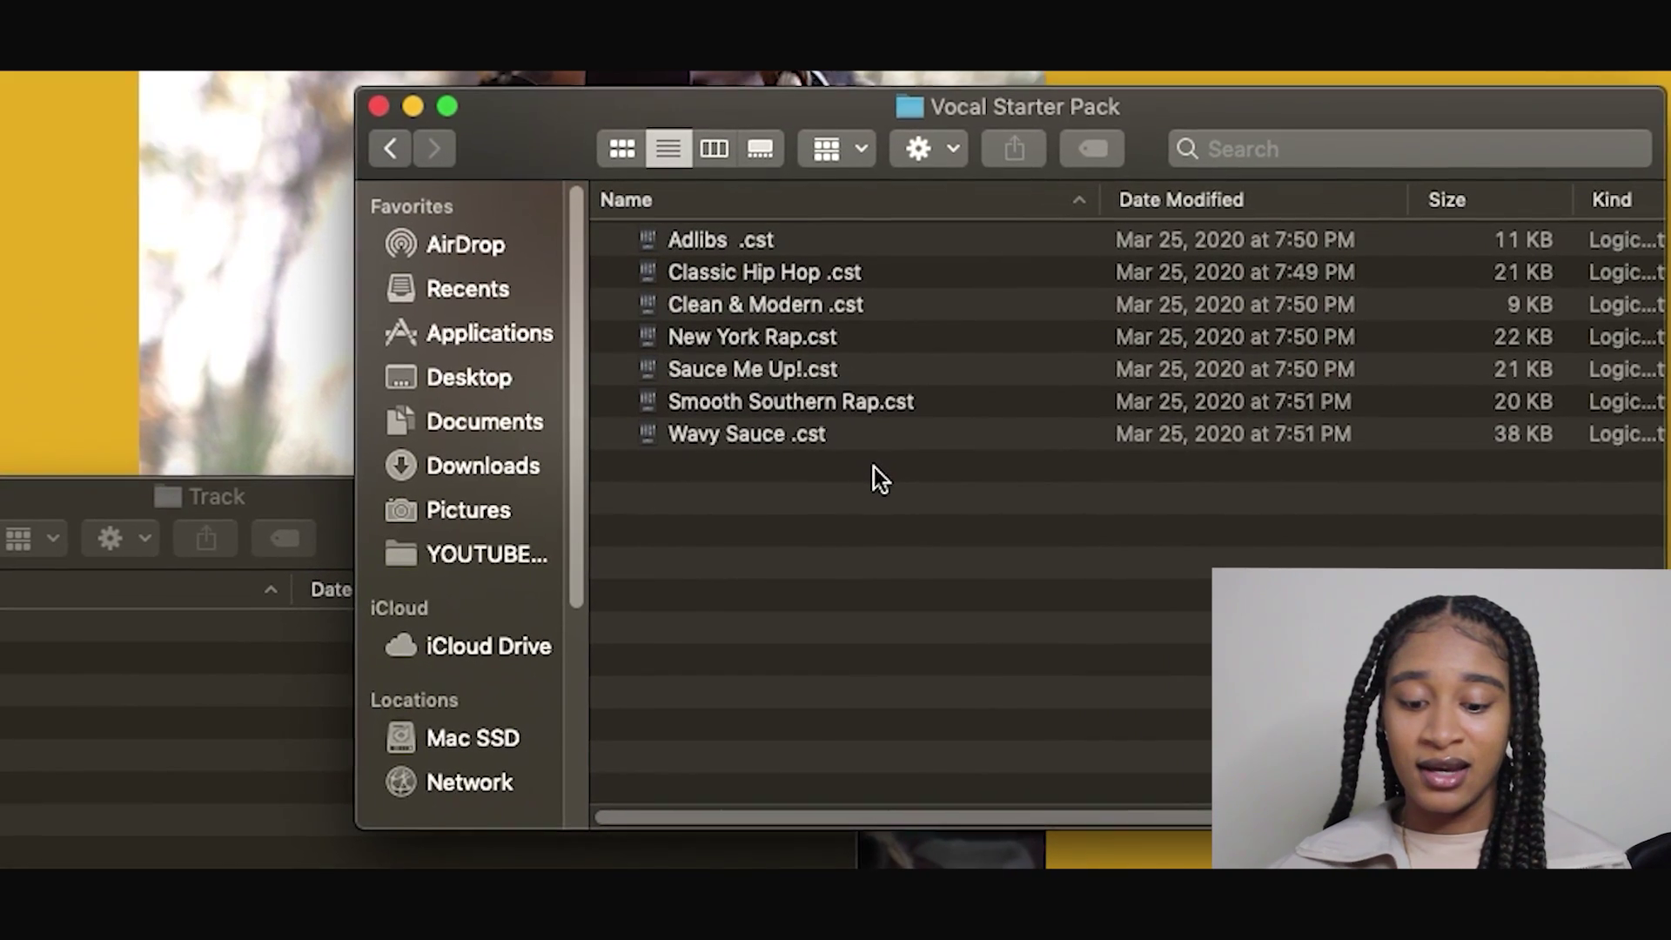
mouse_move(873, 467)
mouse_down()
mouse_move(880, 238)
mouse_move(505, 335)
mouse_up()
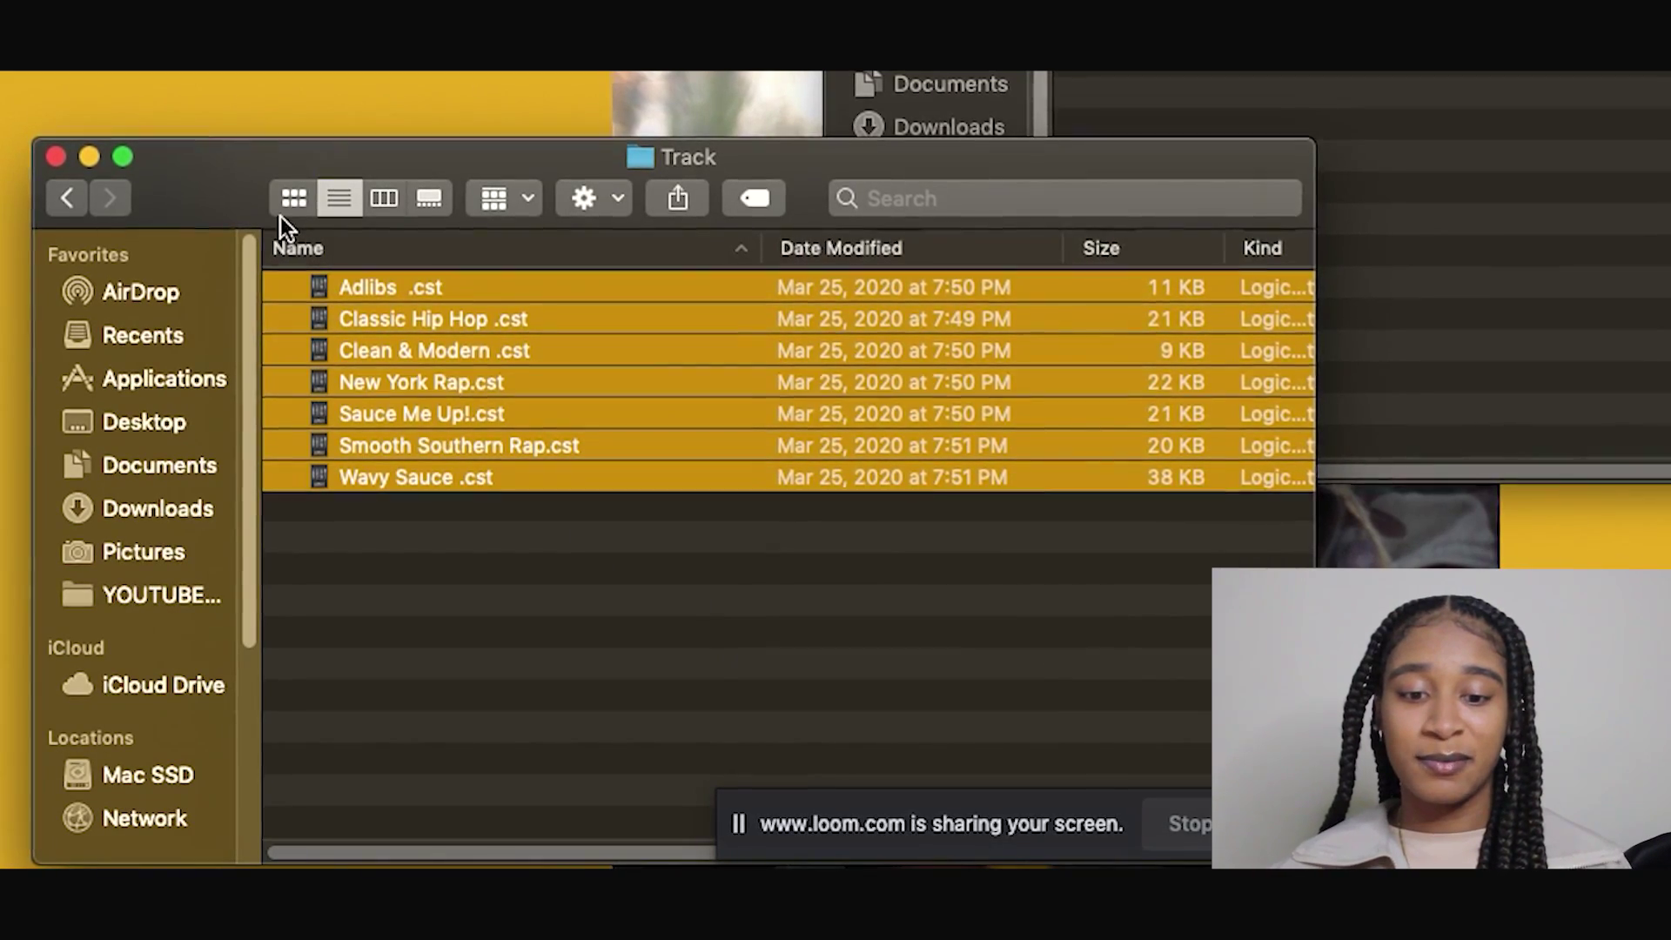
click(78, 204)
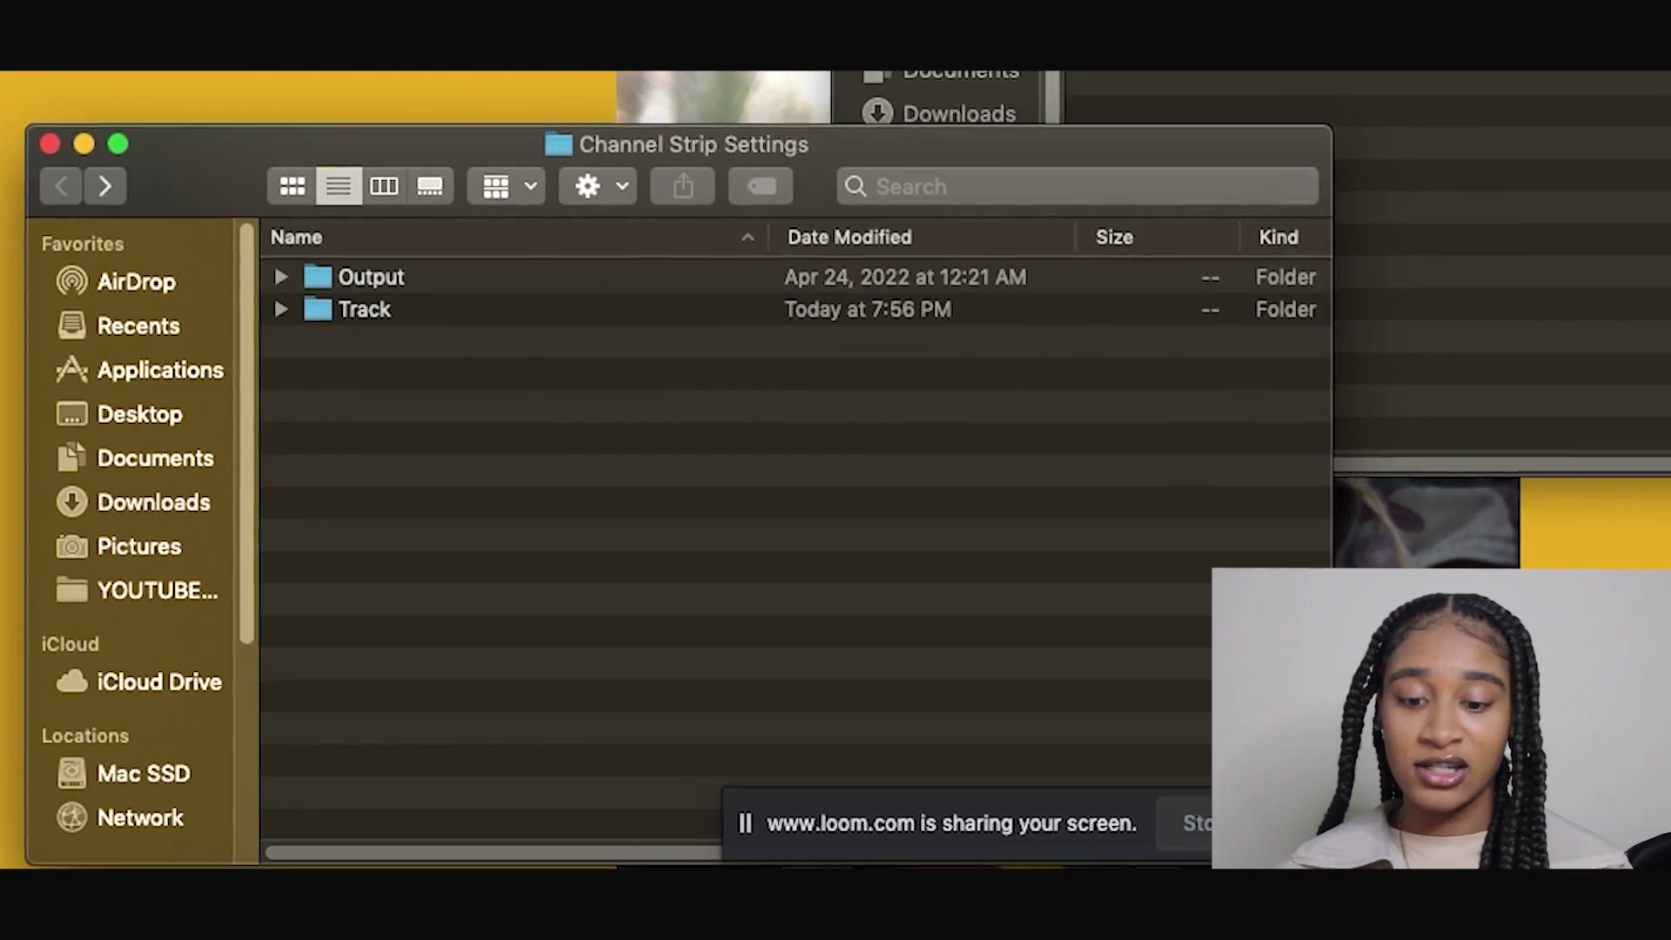
mouse_move(510, 756)
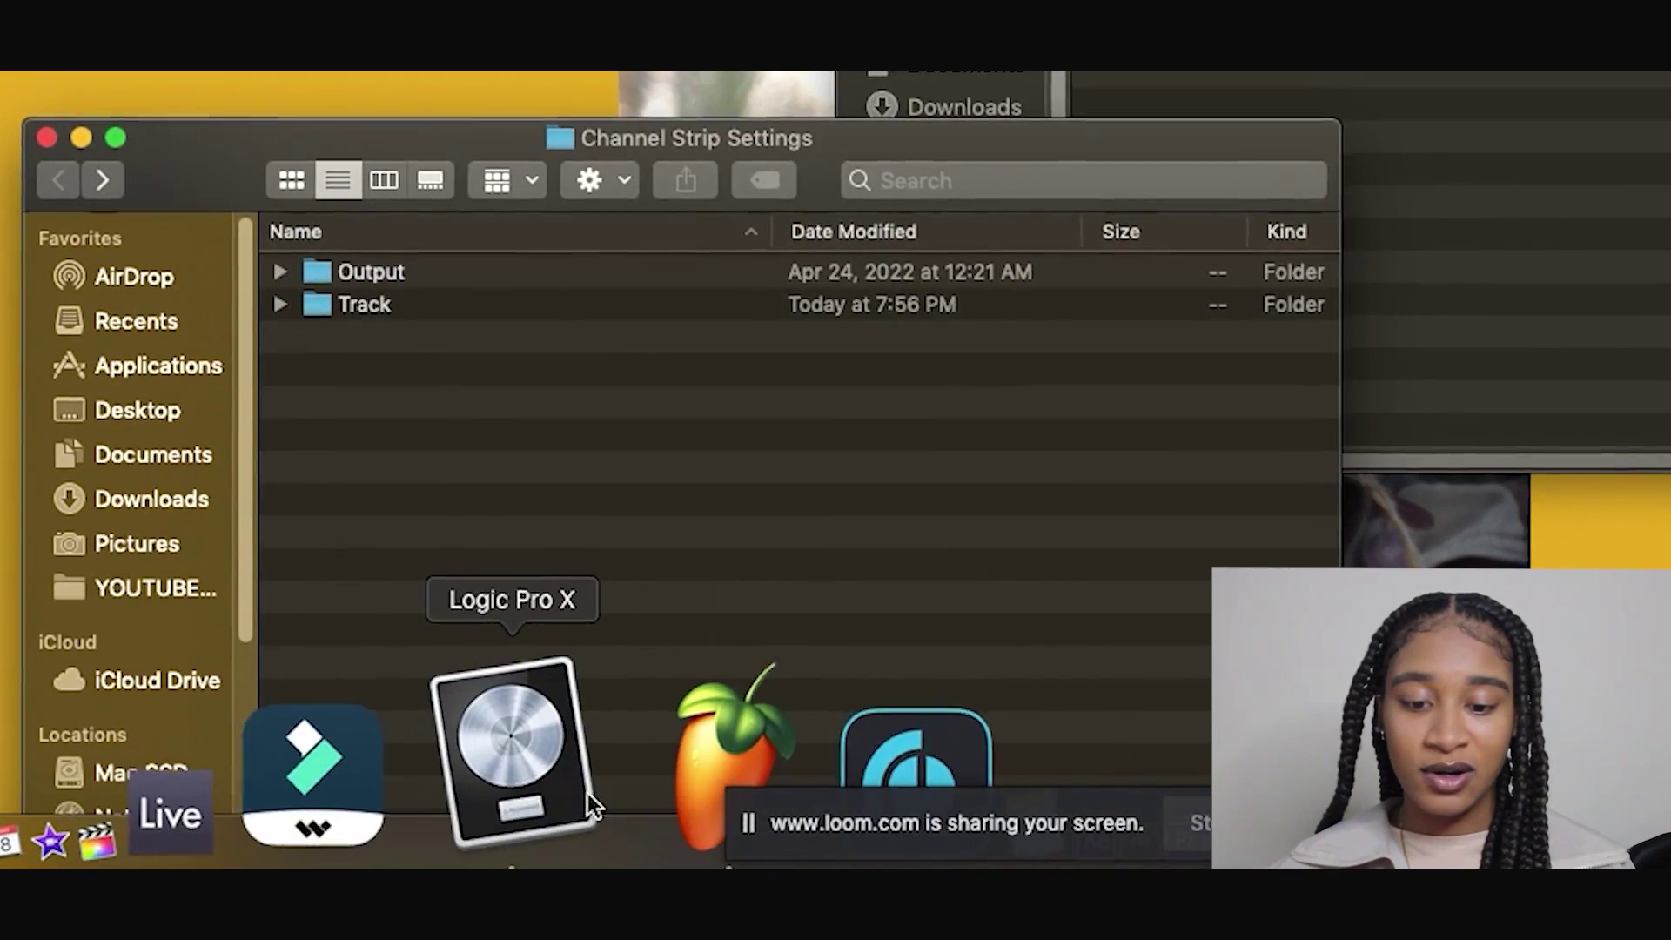
Force quit the unresponsive Logic Pro X from its Dock menu and relaunch it.
right_click(572, 781)
click(668, 579)
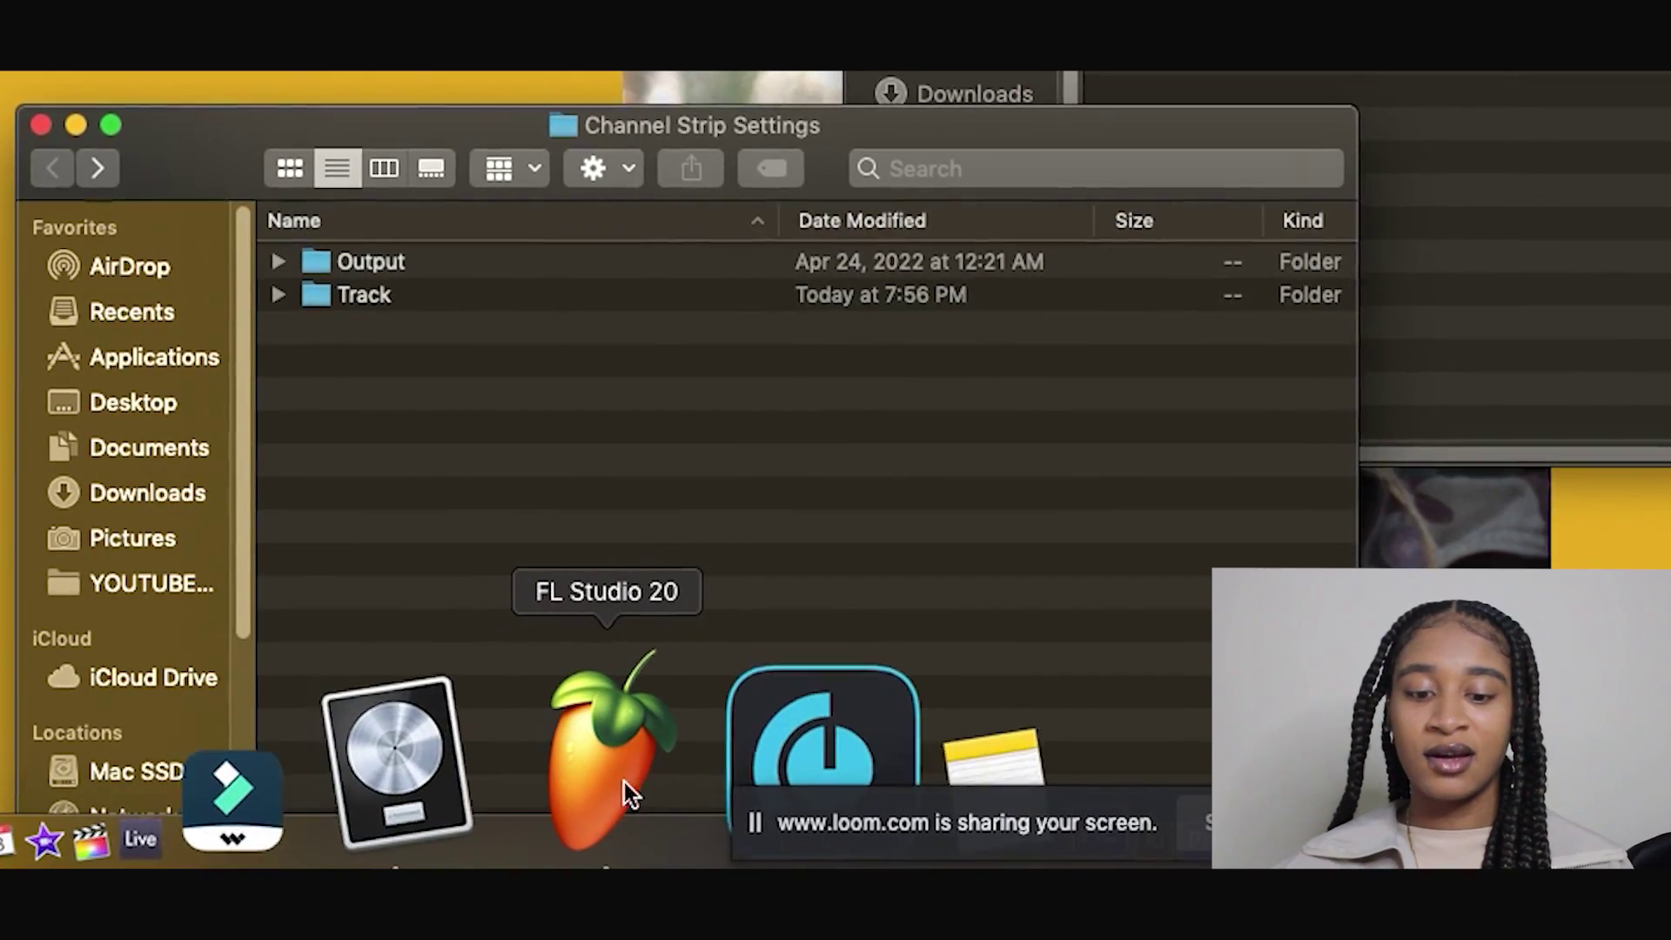
right_click(590, 747)
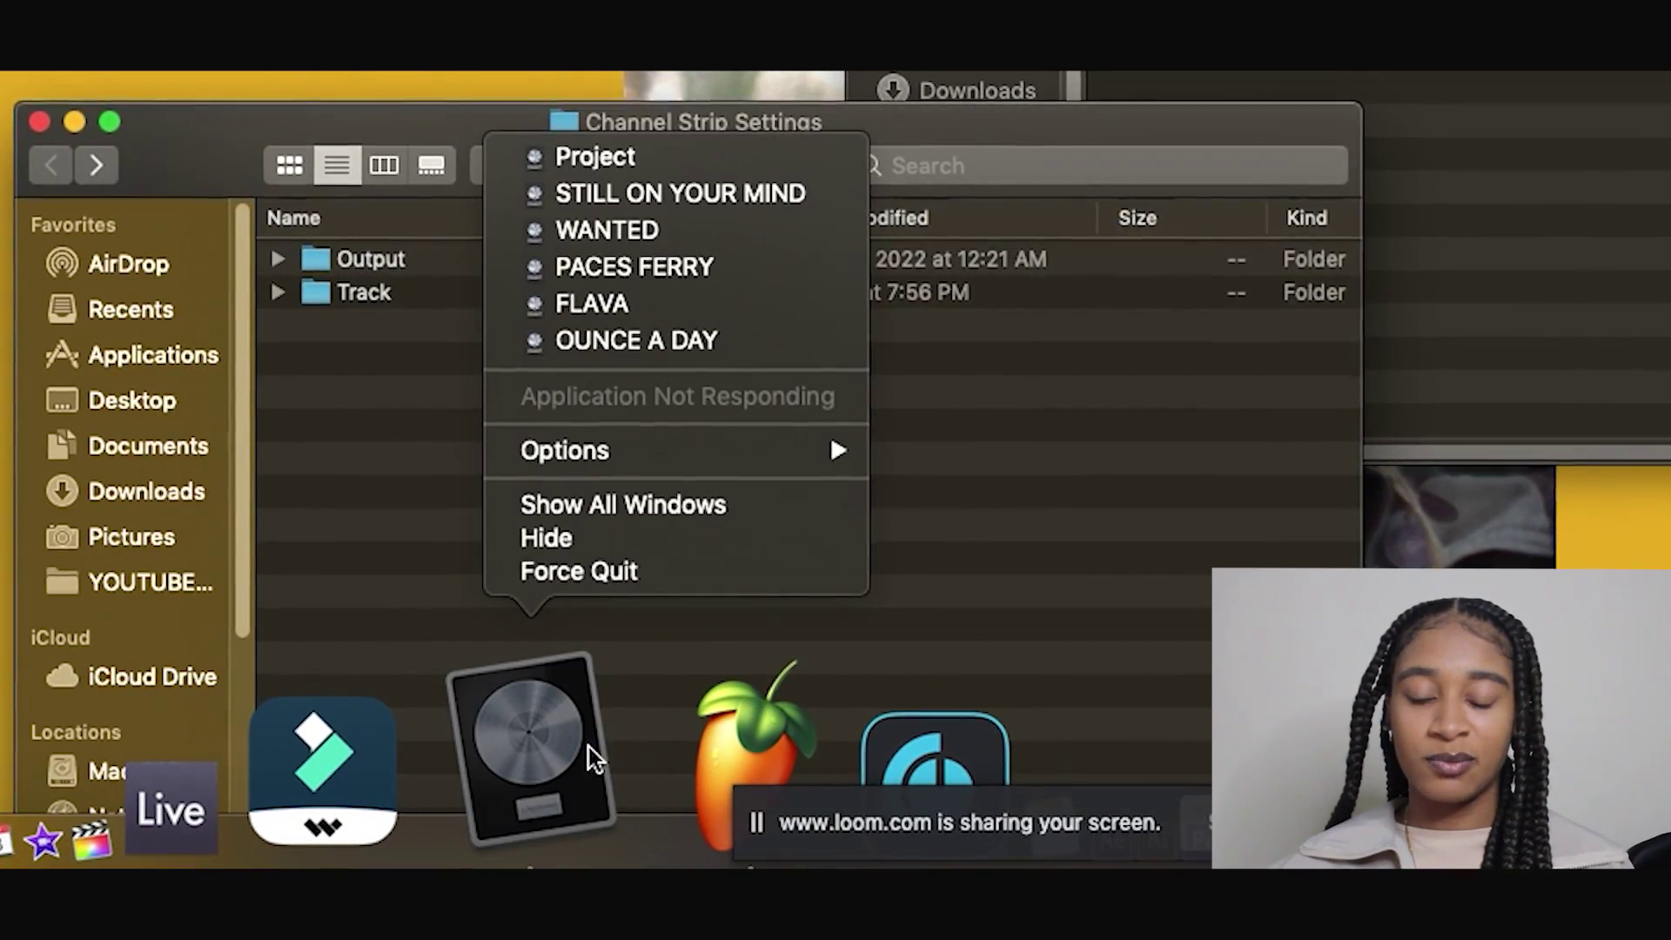
click(622, 571)
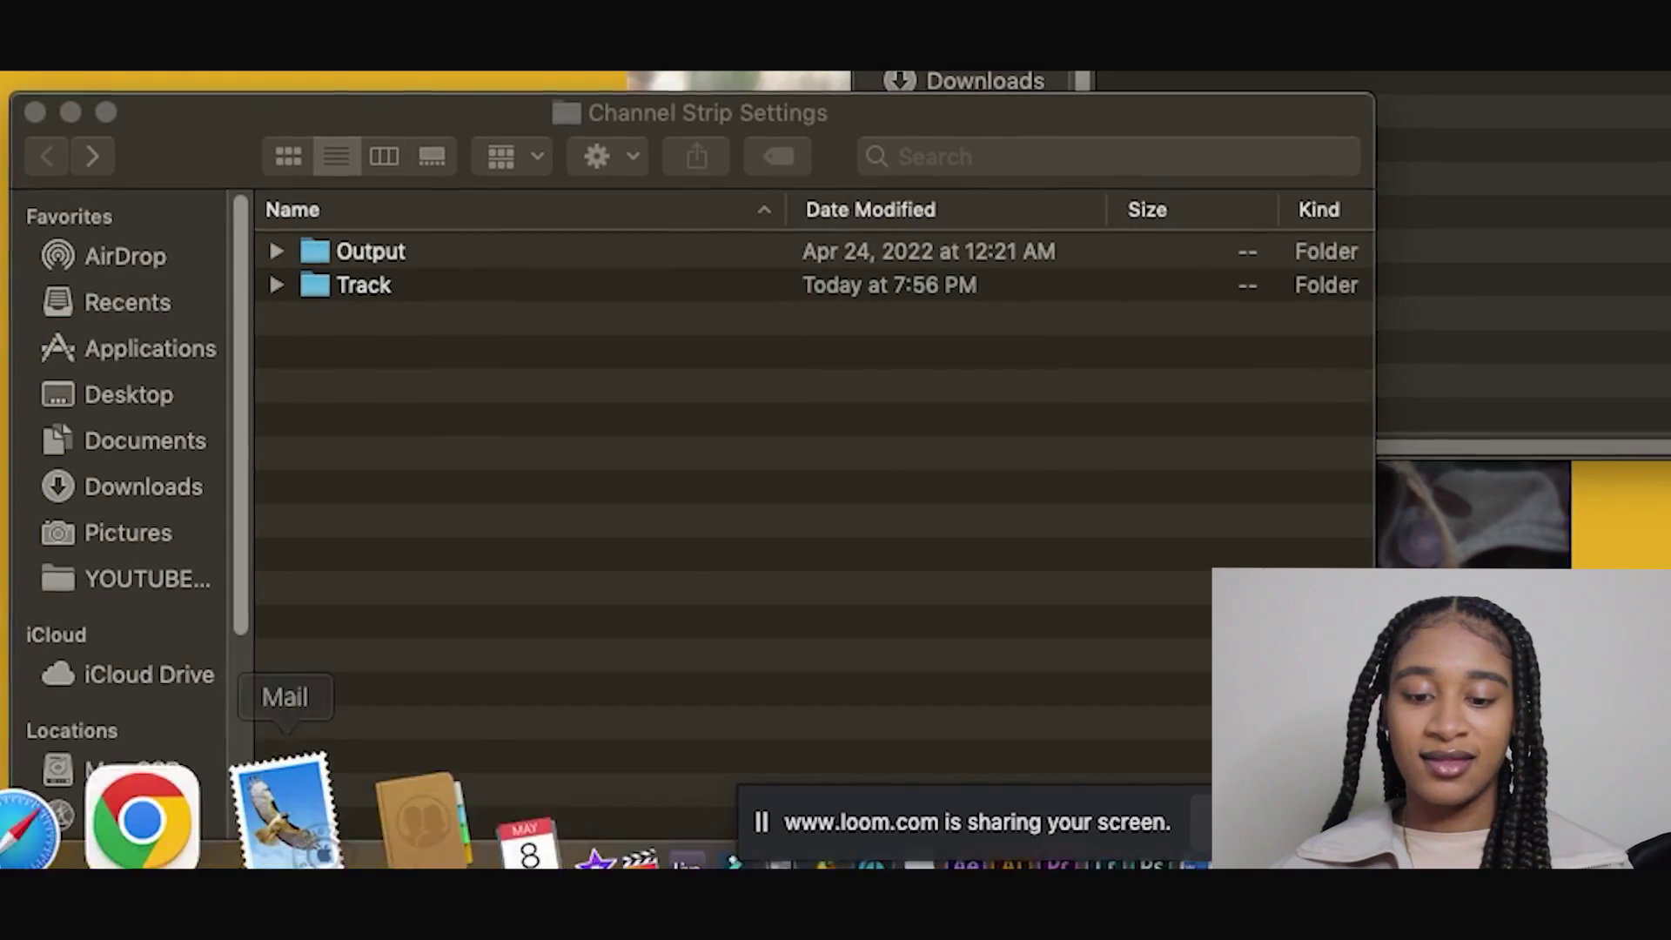
mouse_move(529, 751)
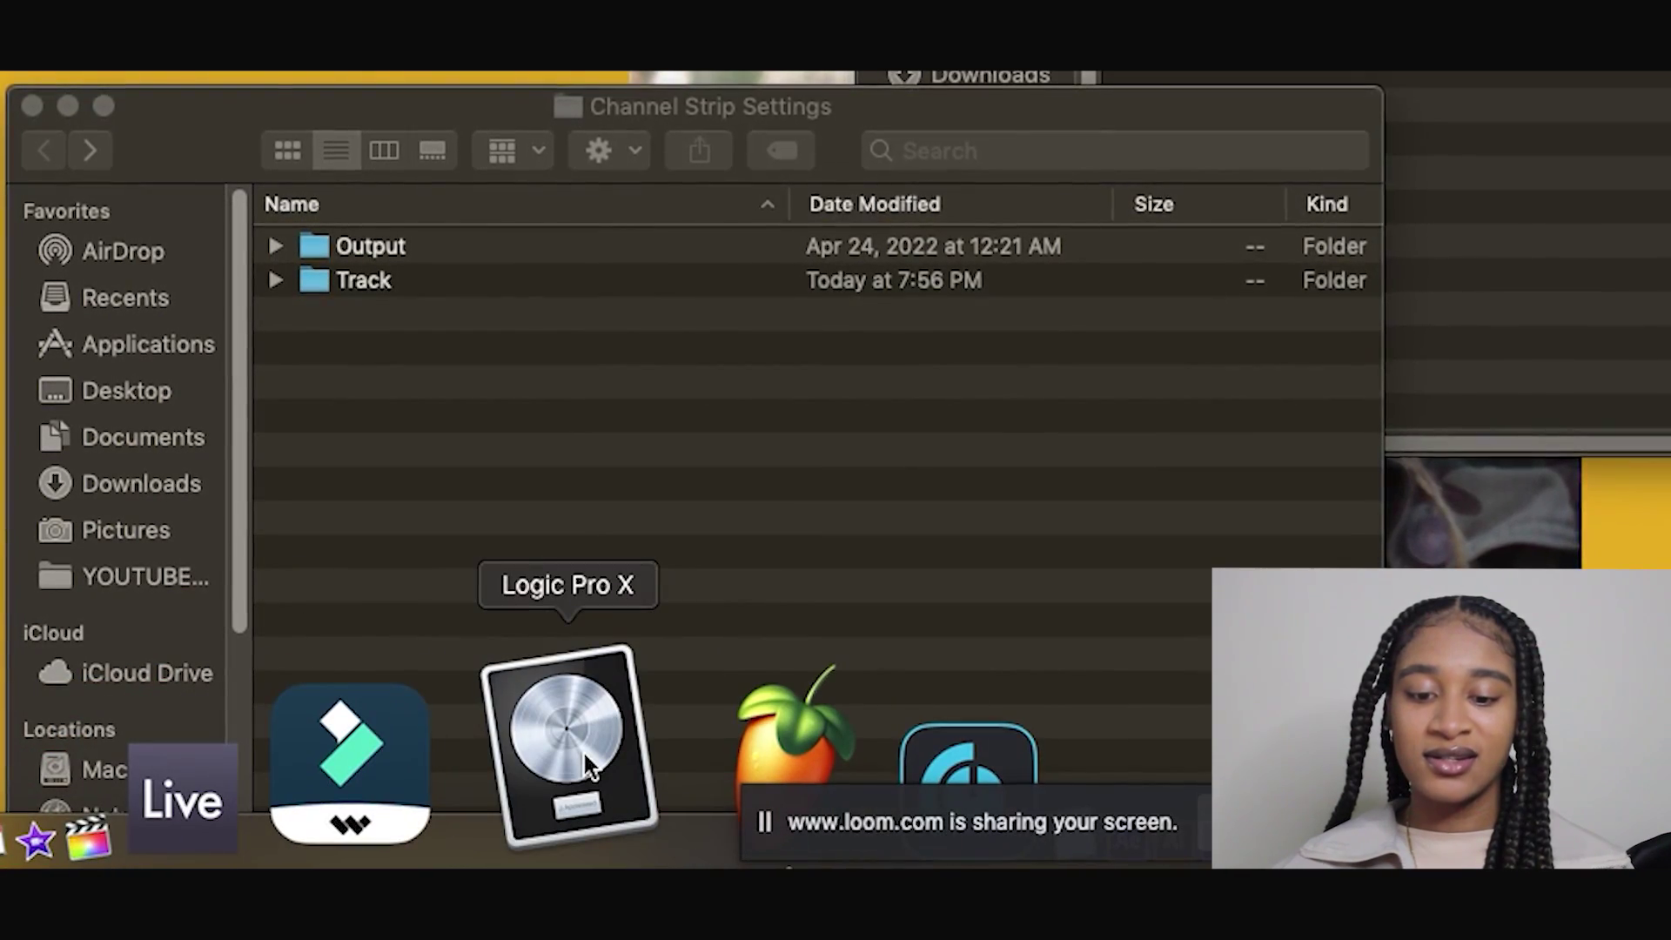
click(584, 750)
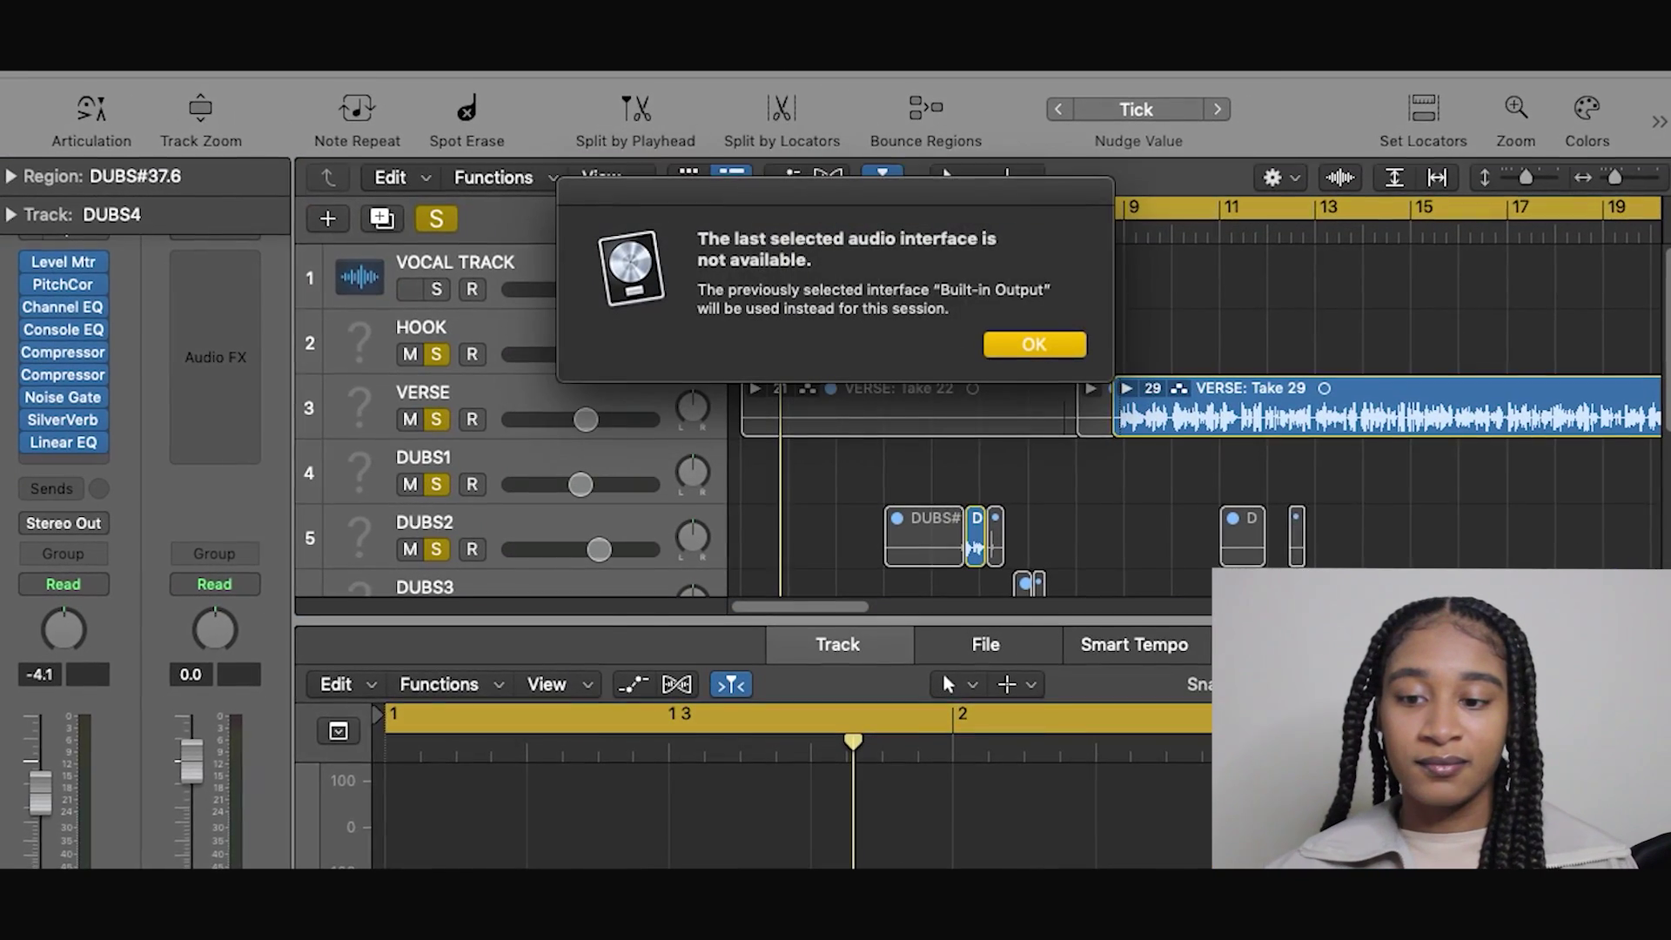
Dismiss the audio interface alert and start a new project, closing OUNCE A DAY without saving.
click(1043, 344)
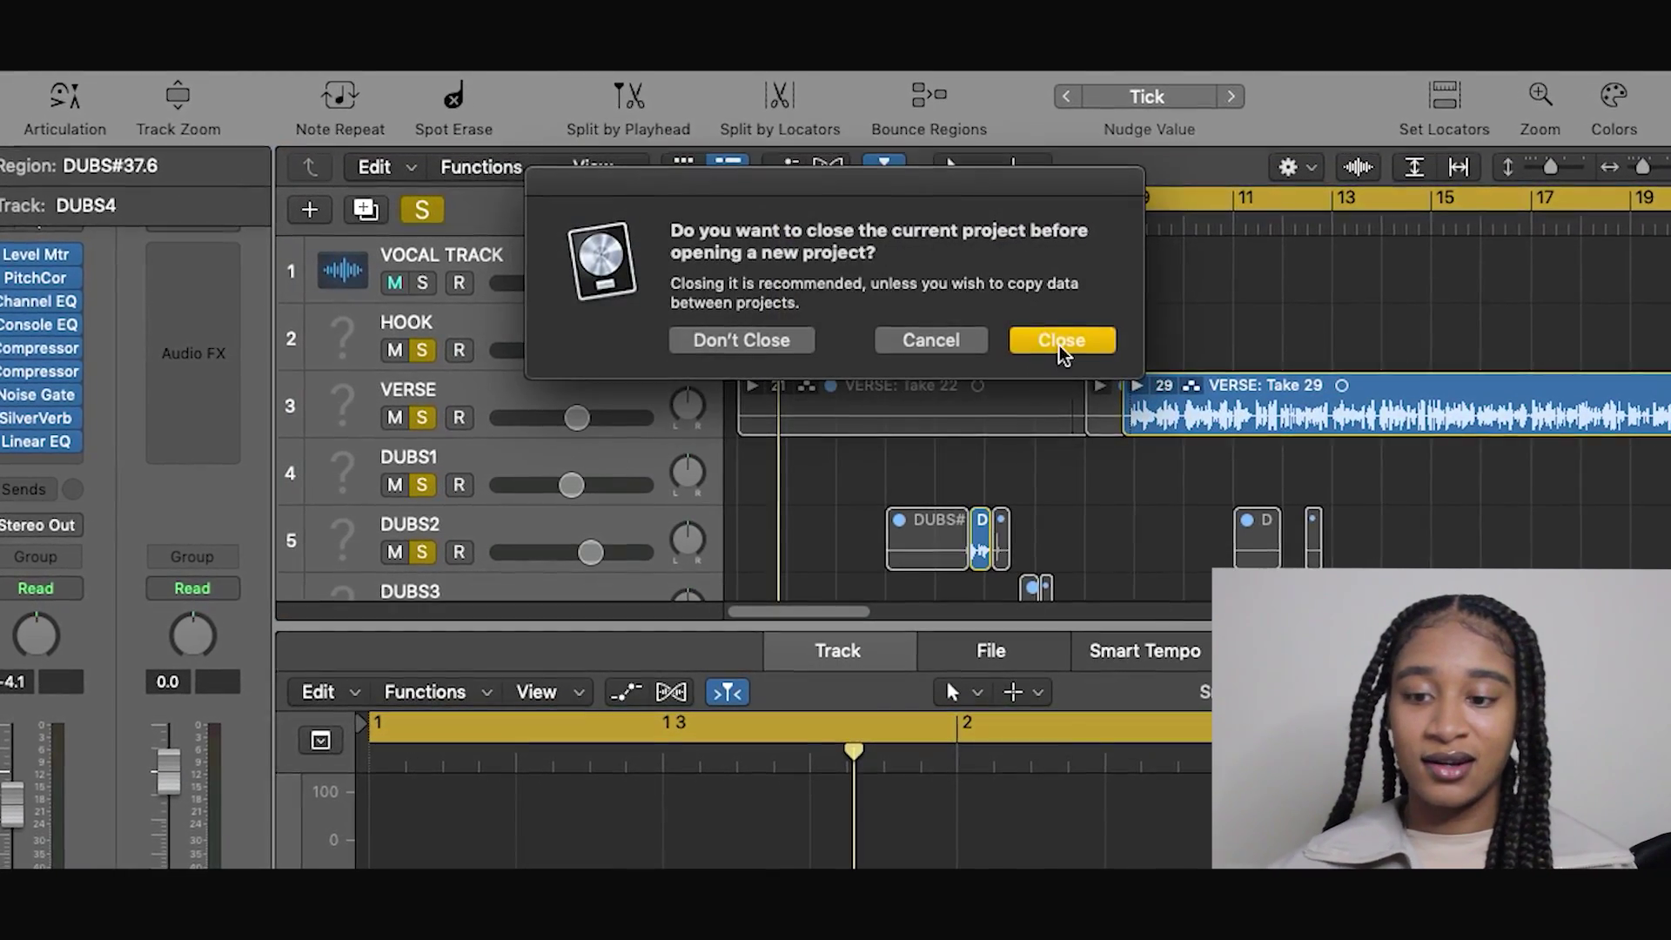
click(1058, 342)
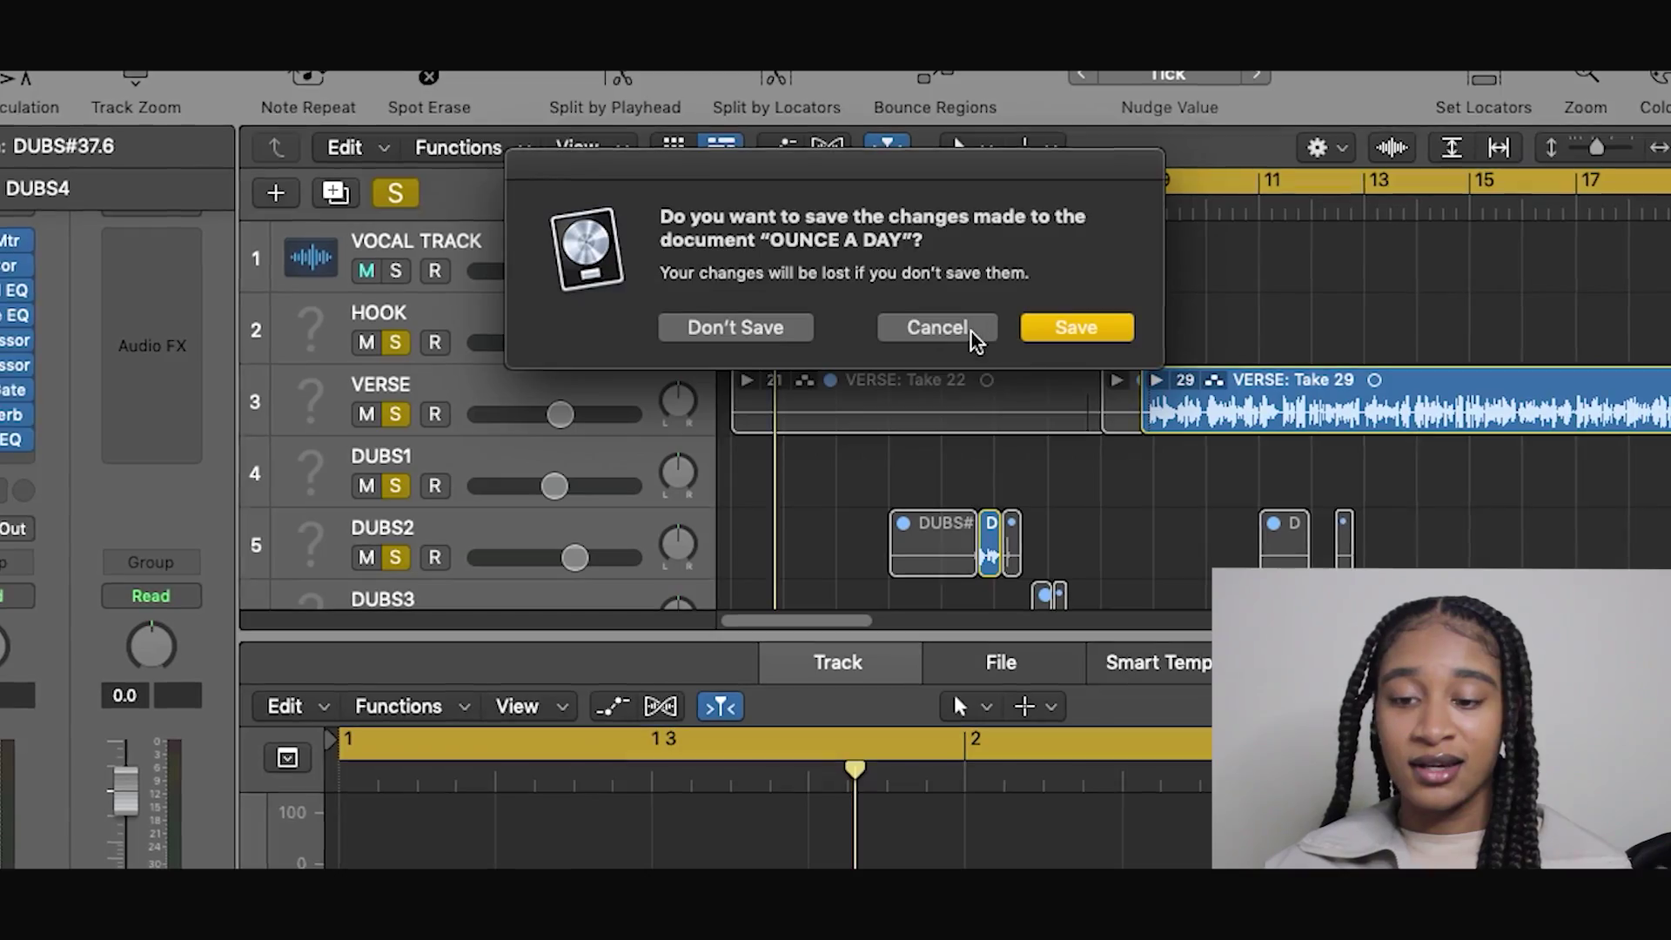
click(971, 333)
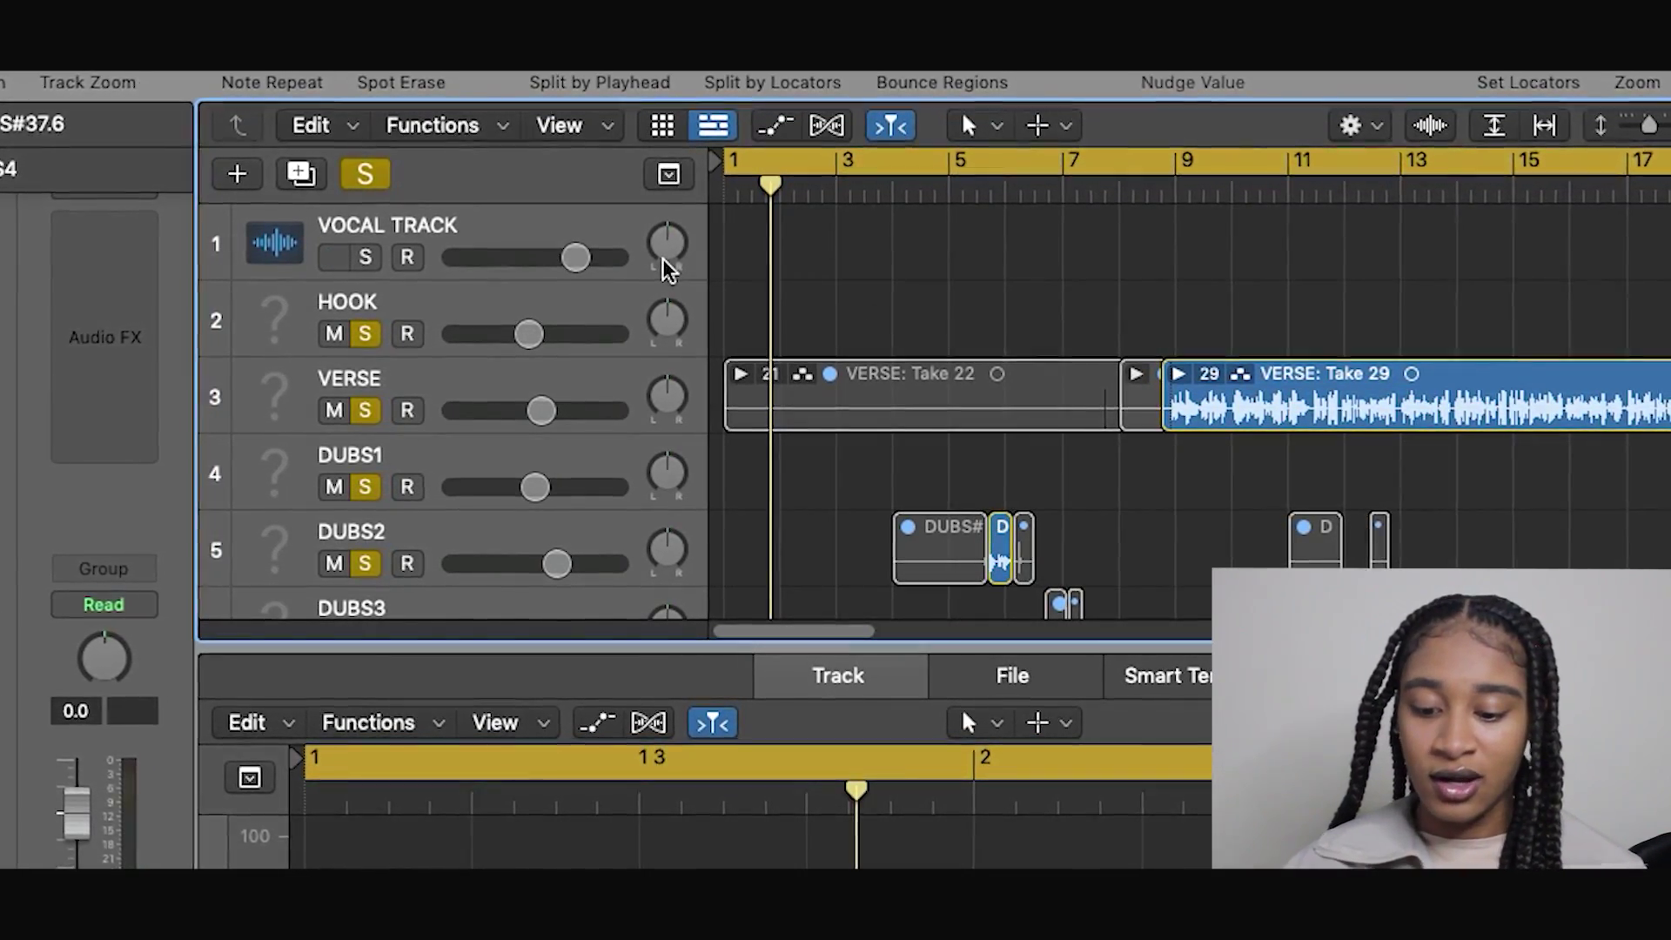
key(super+n)
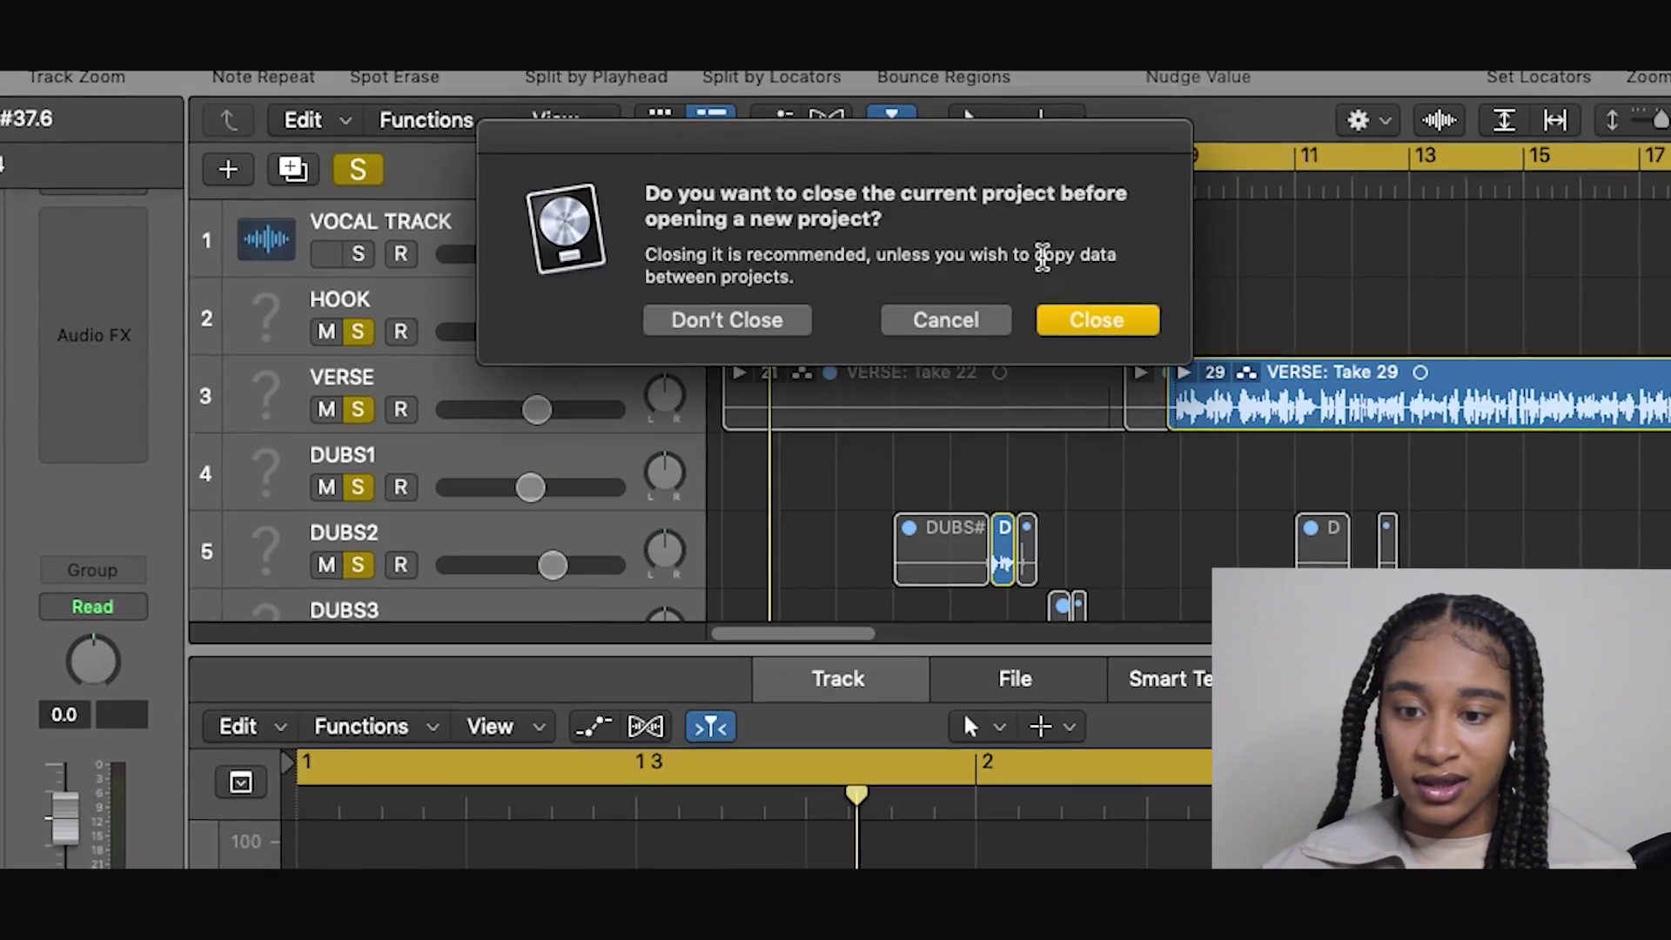
click(1094, 321)
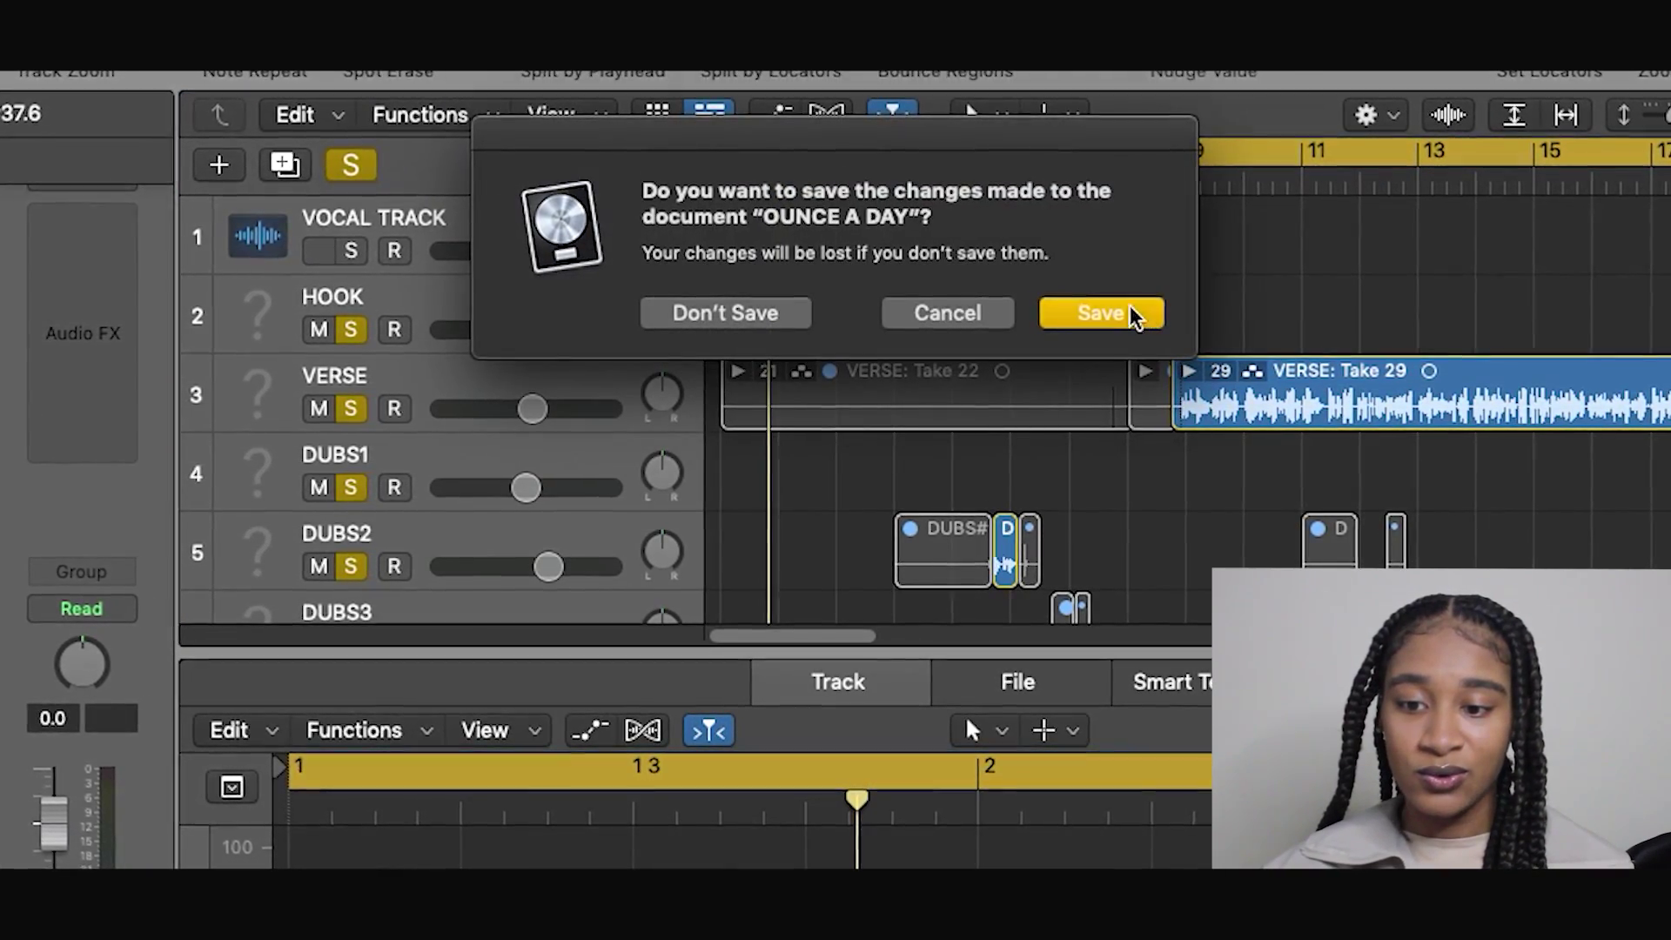
click(743, 320)
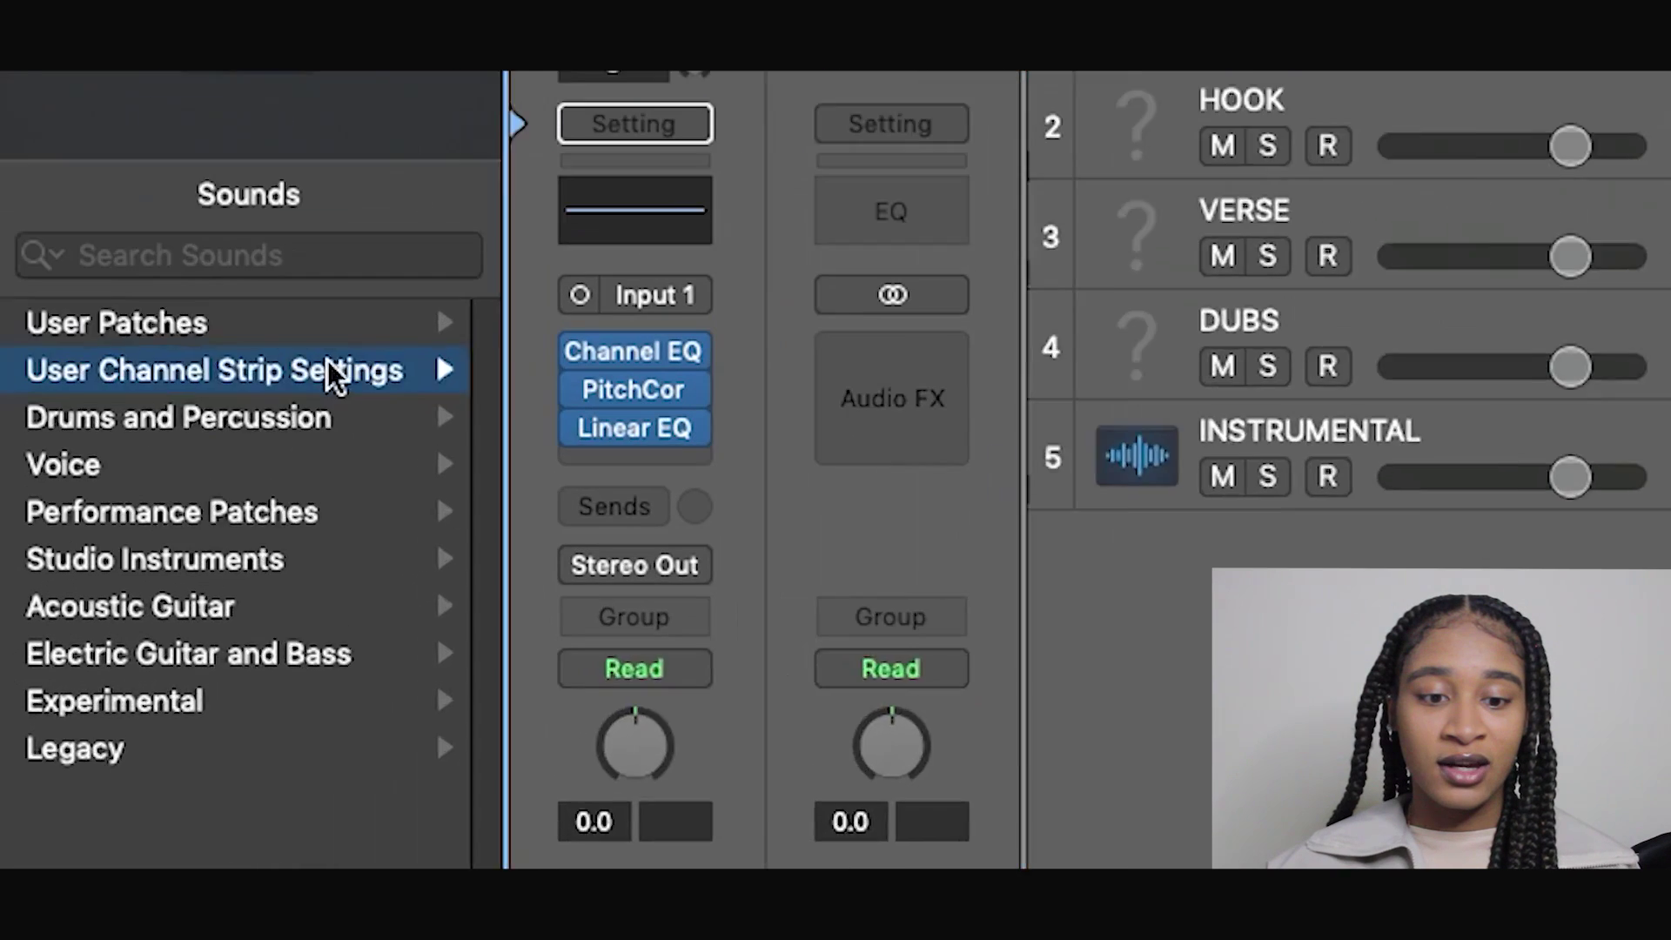
Audition User Channel Strip presets, from Sauce Me Up! through Adlibs, ending on Wavy Sauce.
click(200, 486)
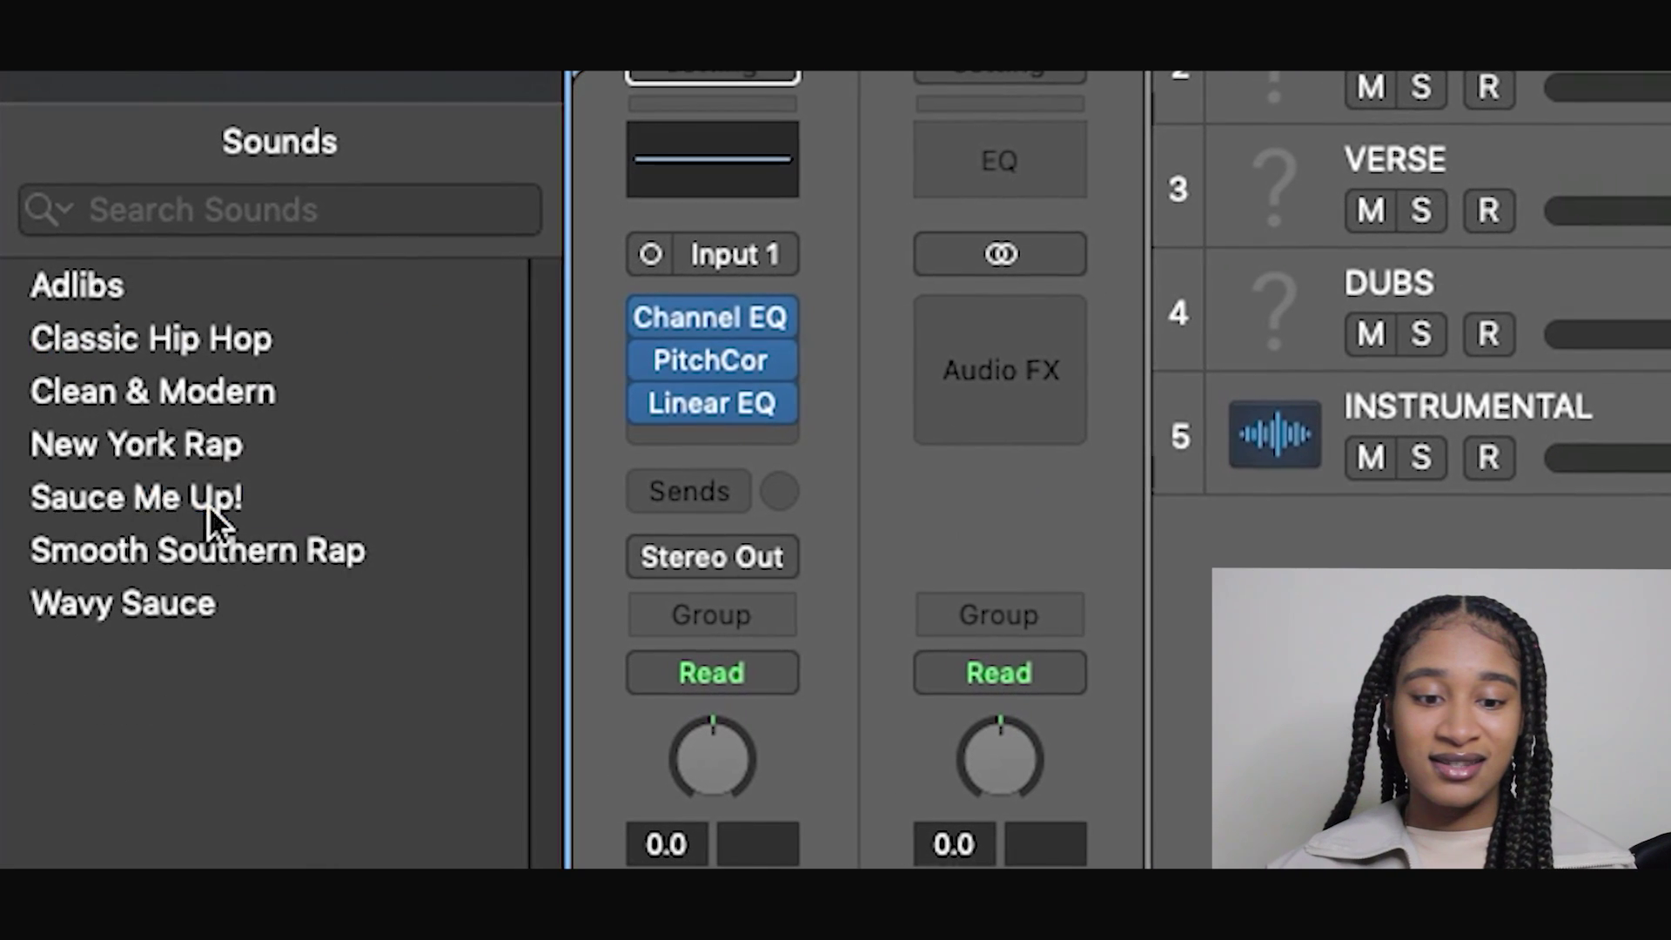
click(208, 505)
click(223, 444)
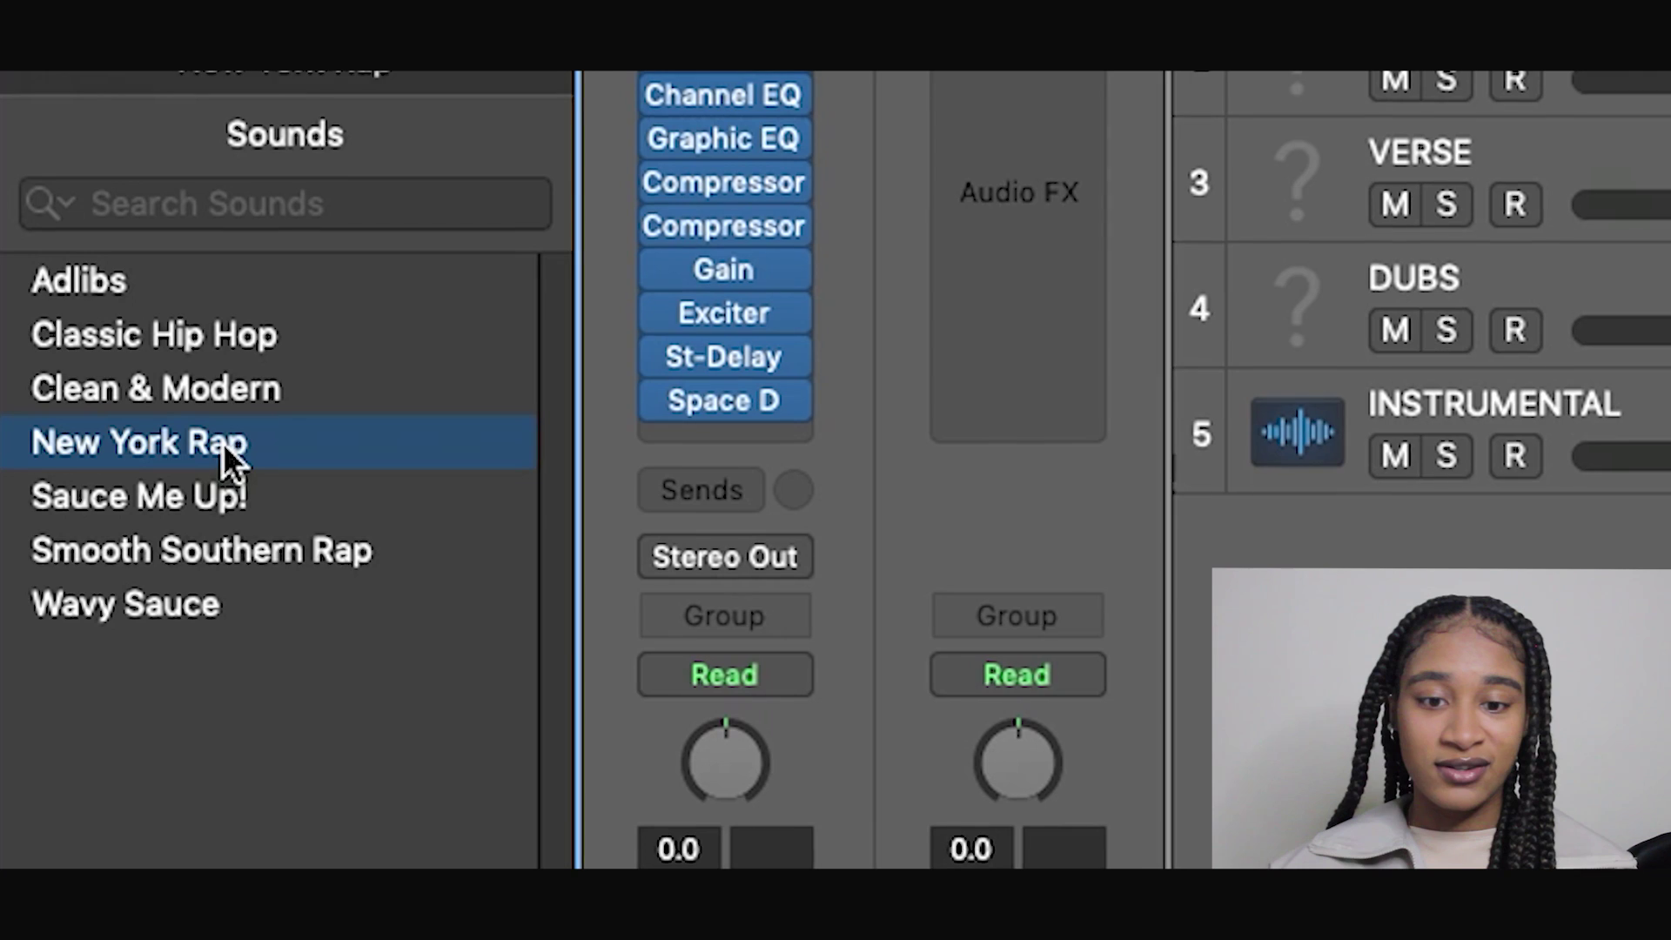
click(224, 389)
click(241, 331)
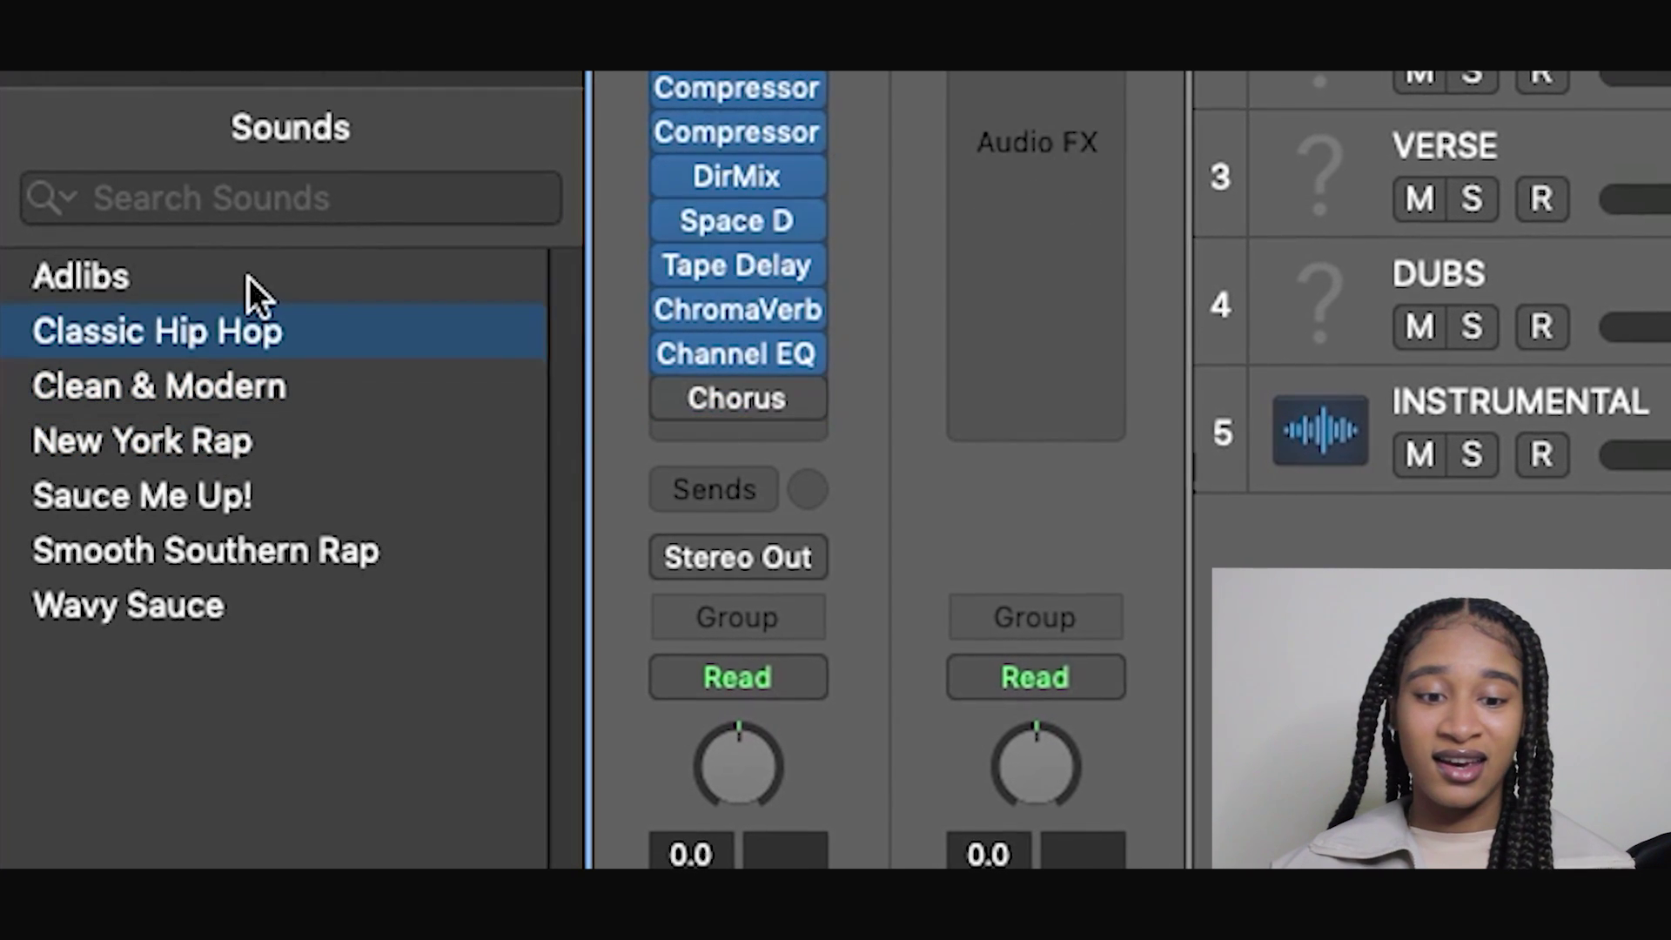
click(249, 279)
click(246, 383)
click(247, 447)
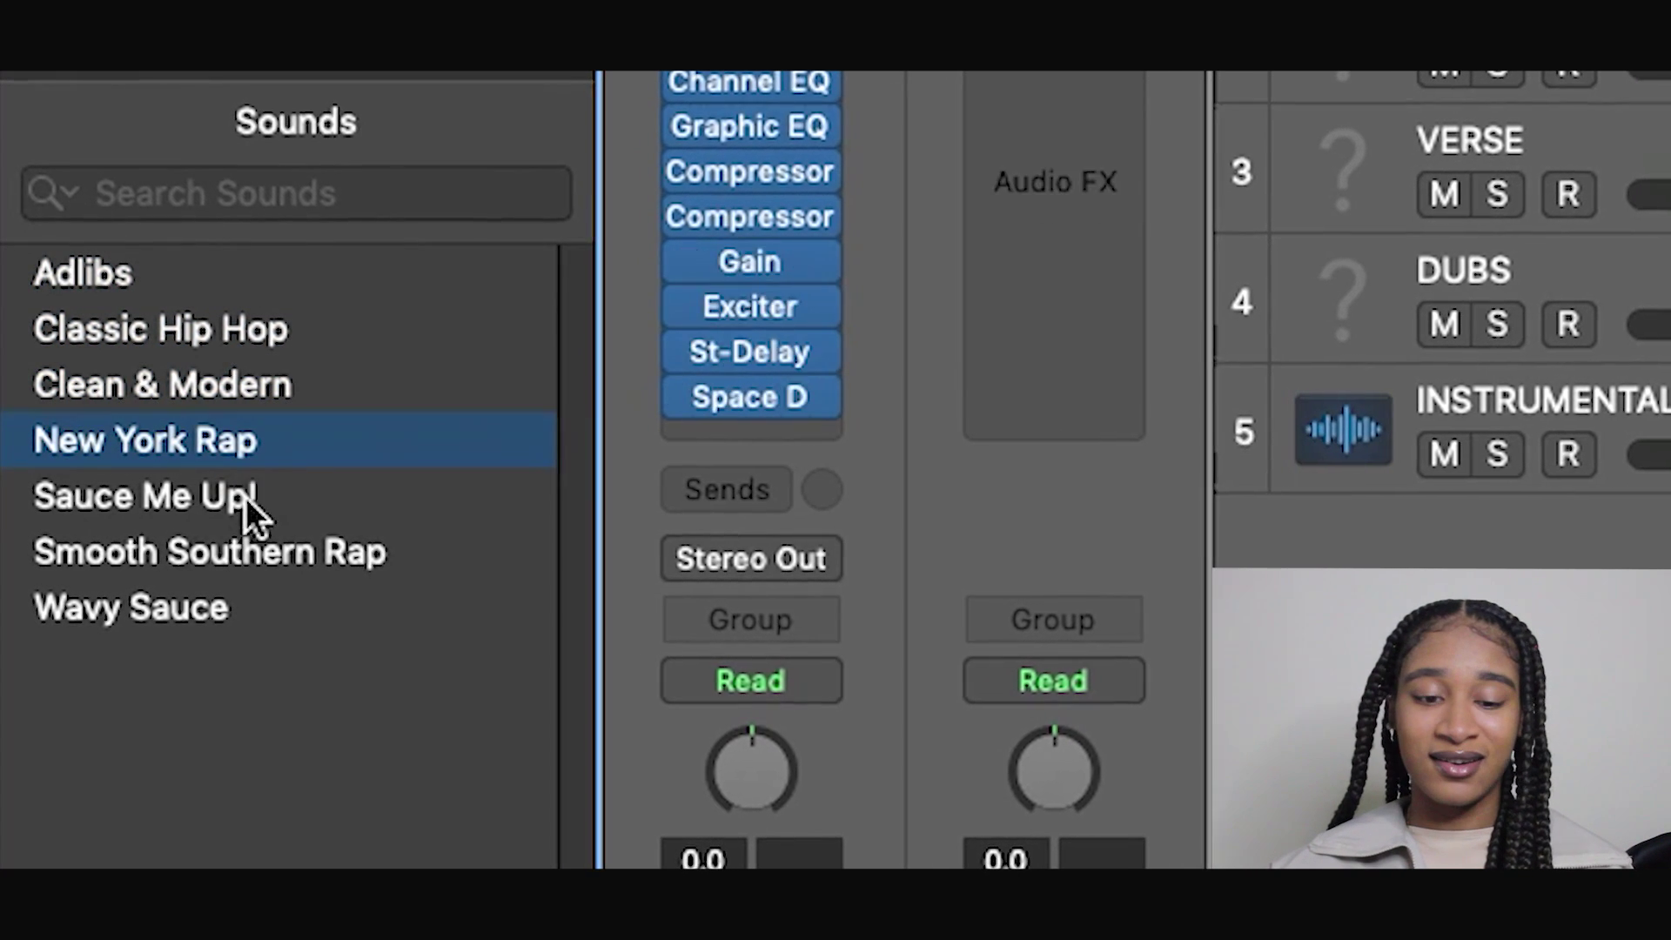
click(245, 498)
click(236, 551)
click(233, 606)
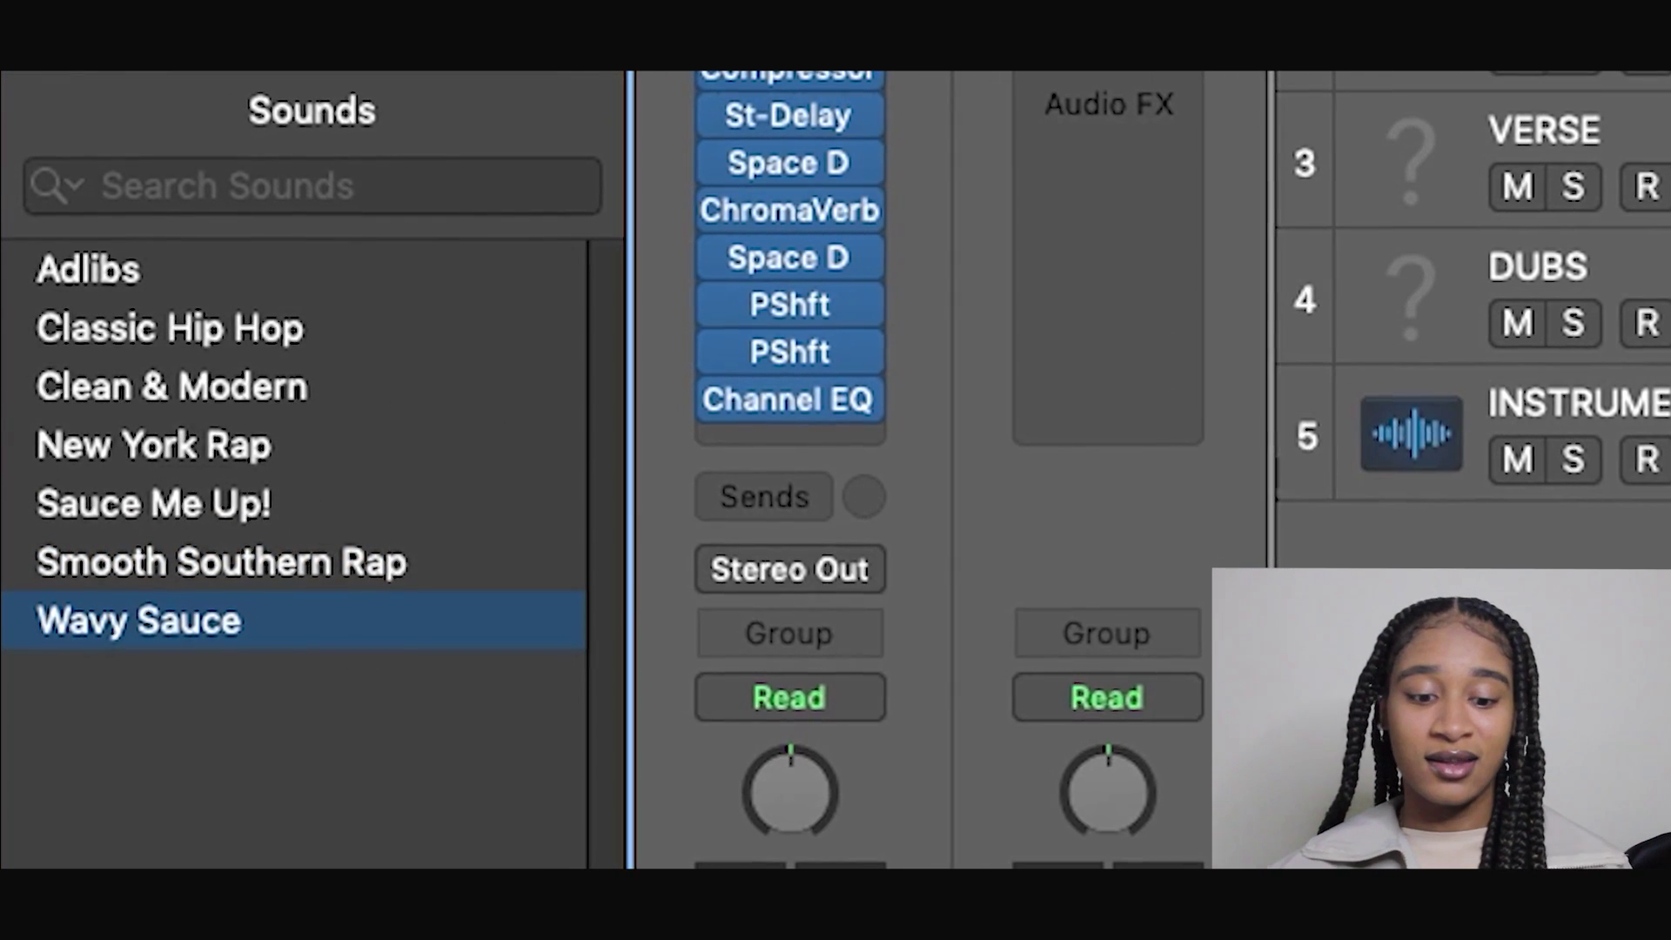
Step back from Wavy Sauce through Smooth Southern Rap and Sauce Me Up! to New York Rap.
click(33, 136)
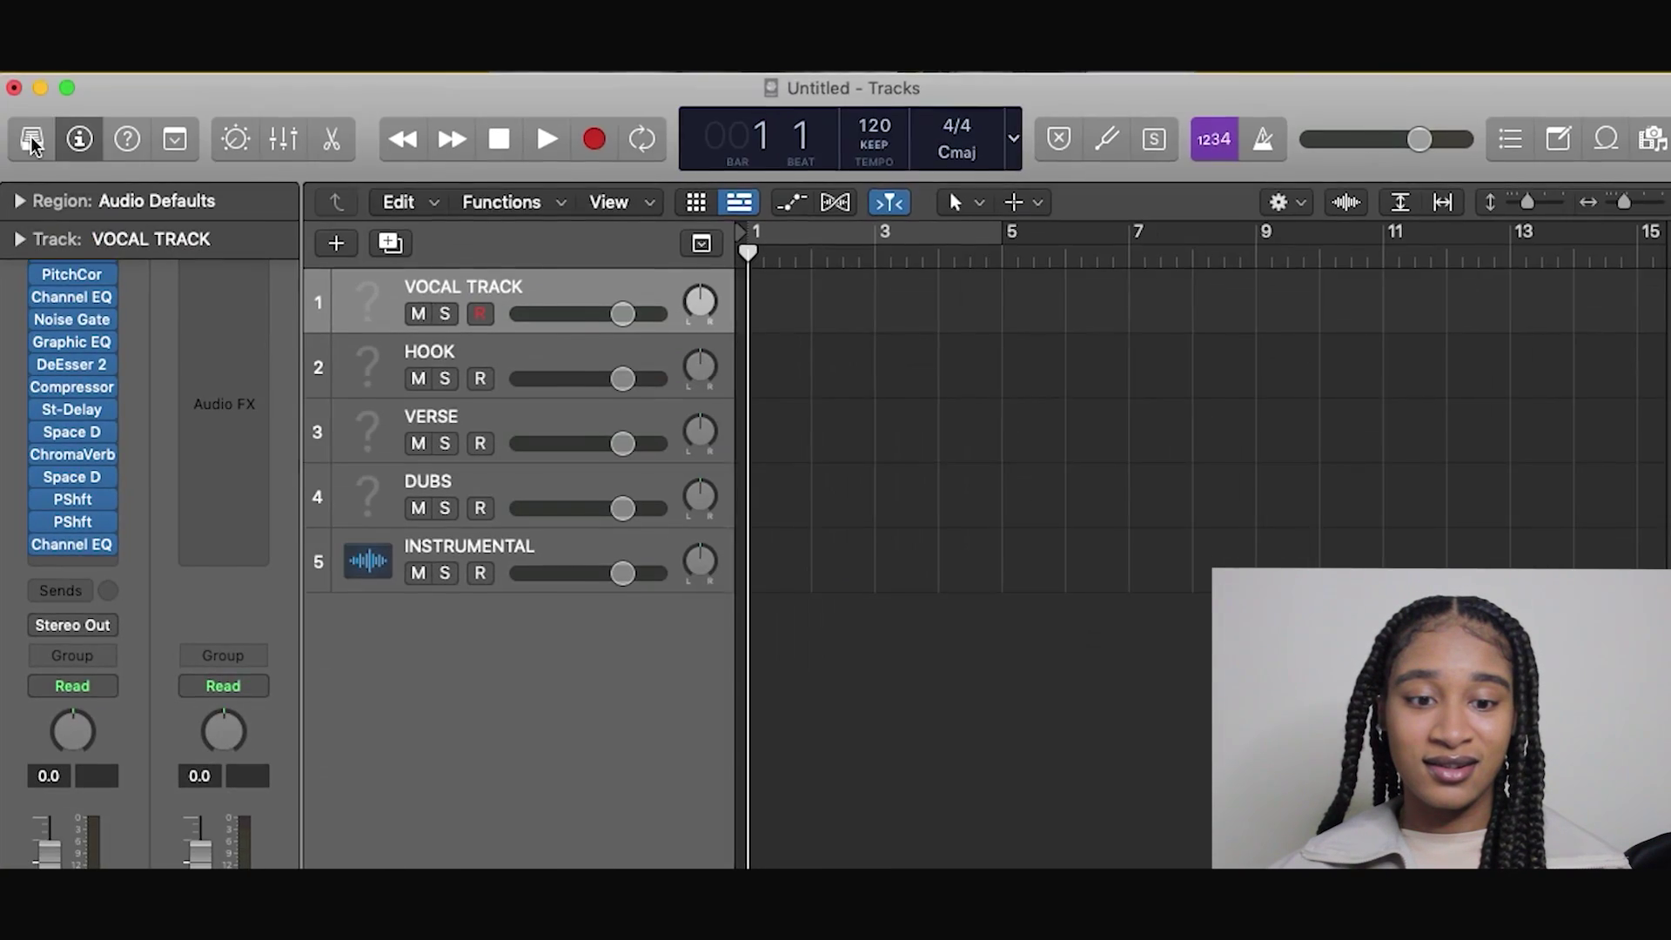
click(33, 136)
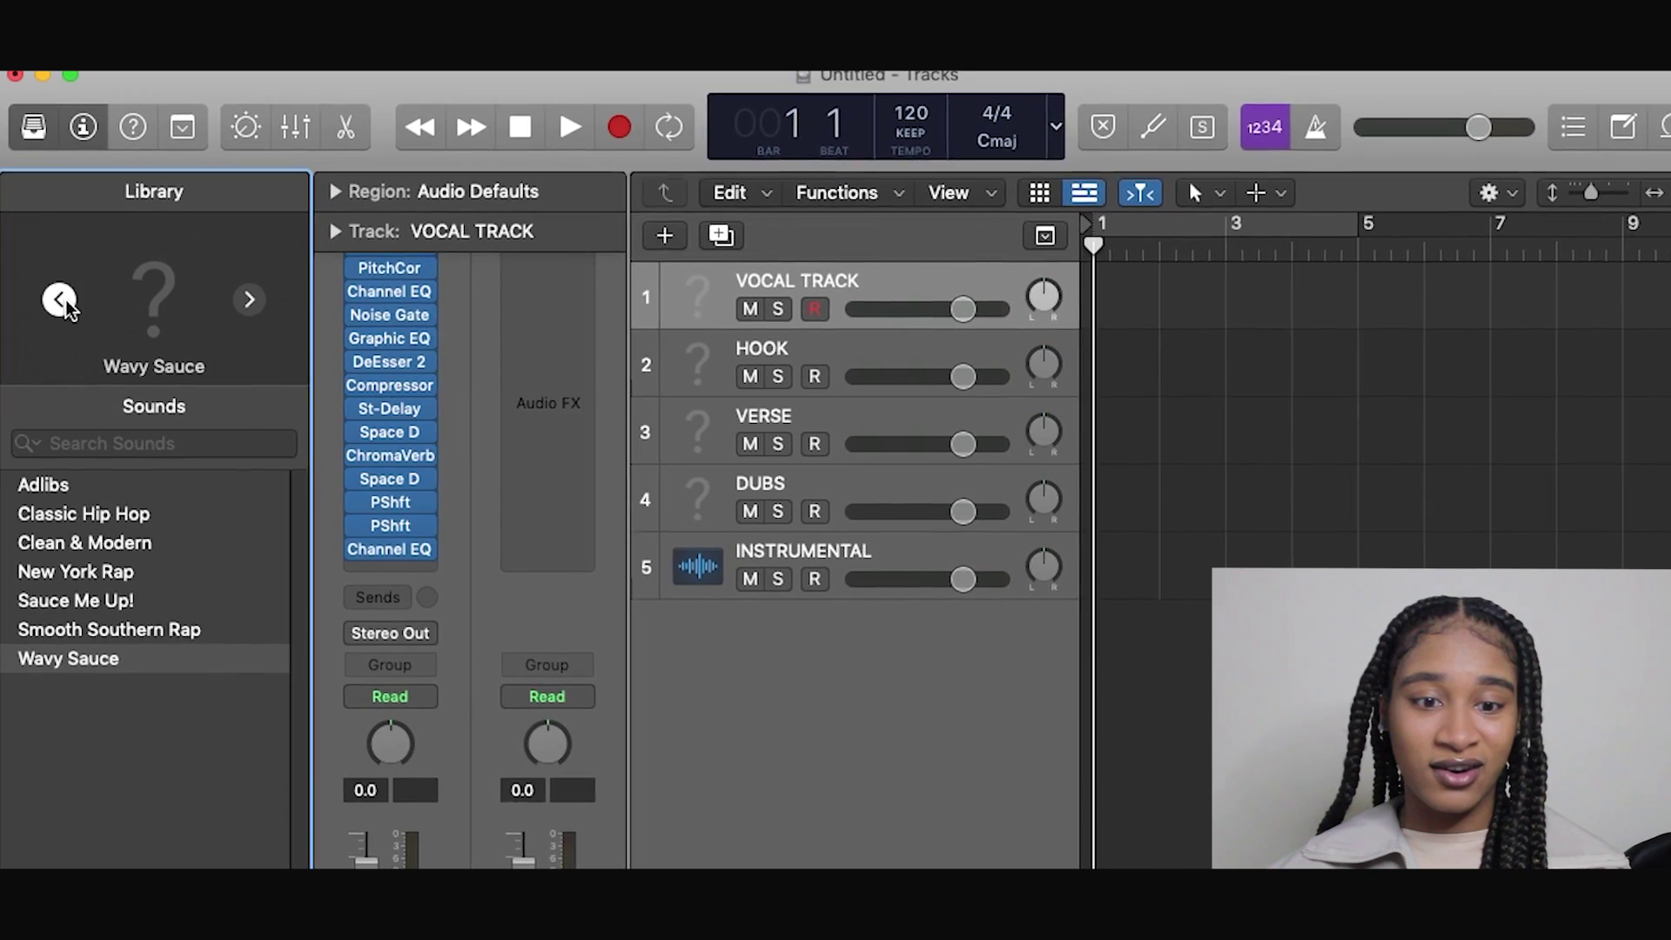
click(59, 302)
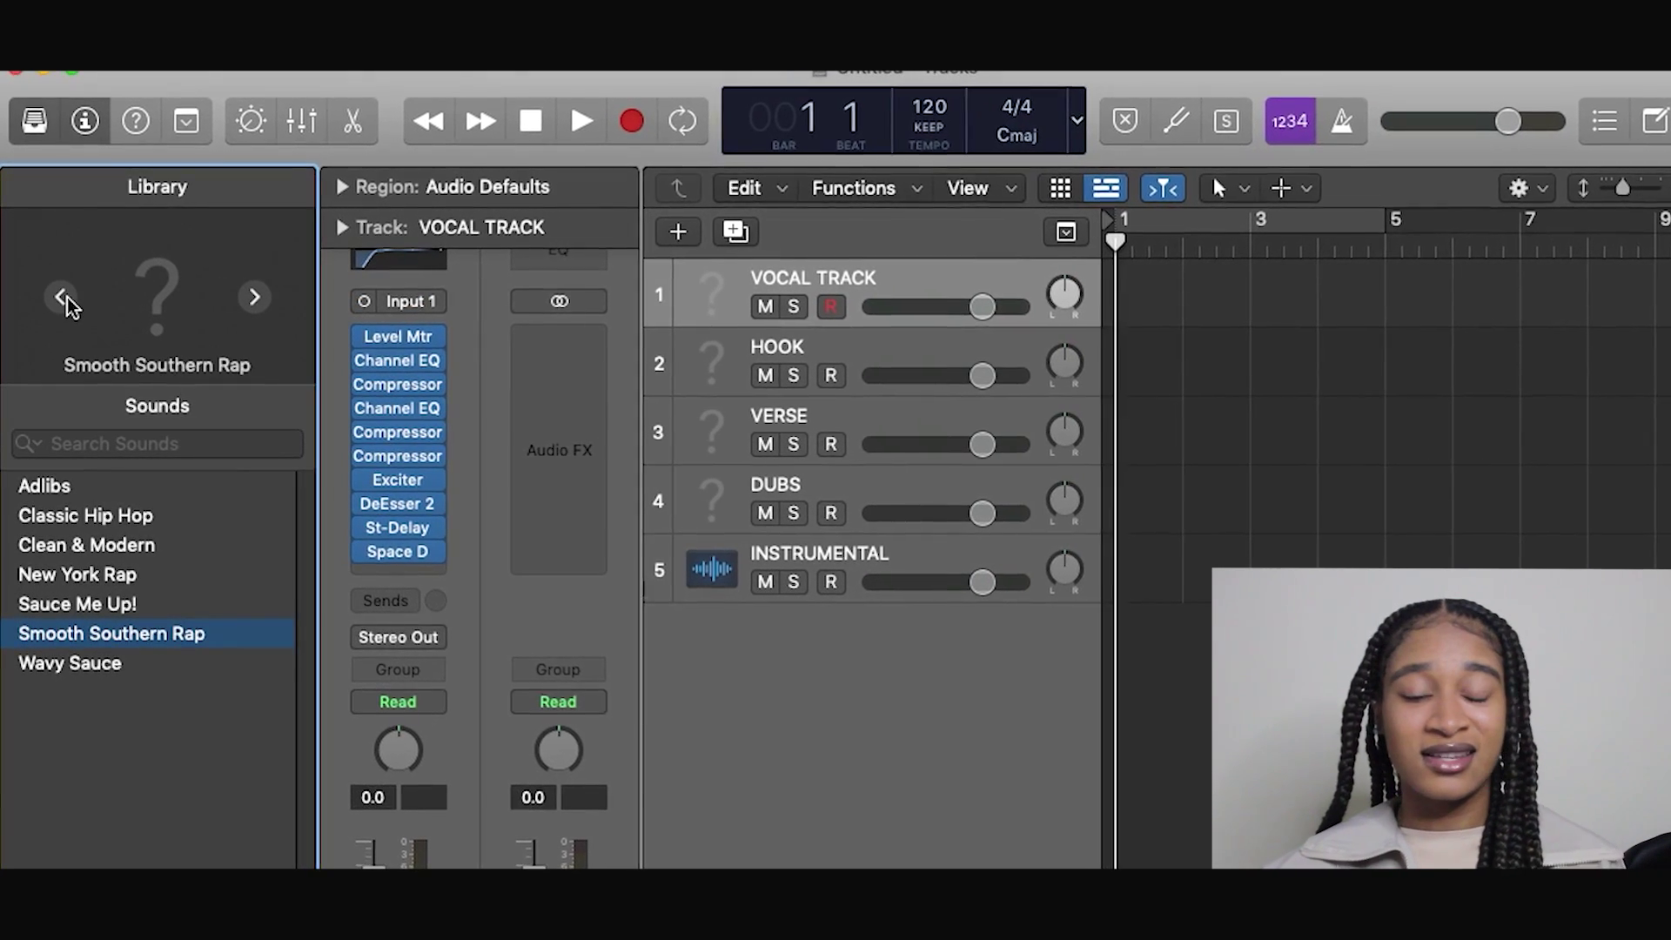
click(66, 301)
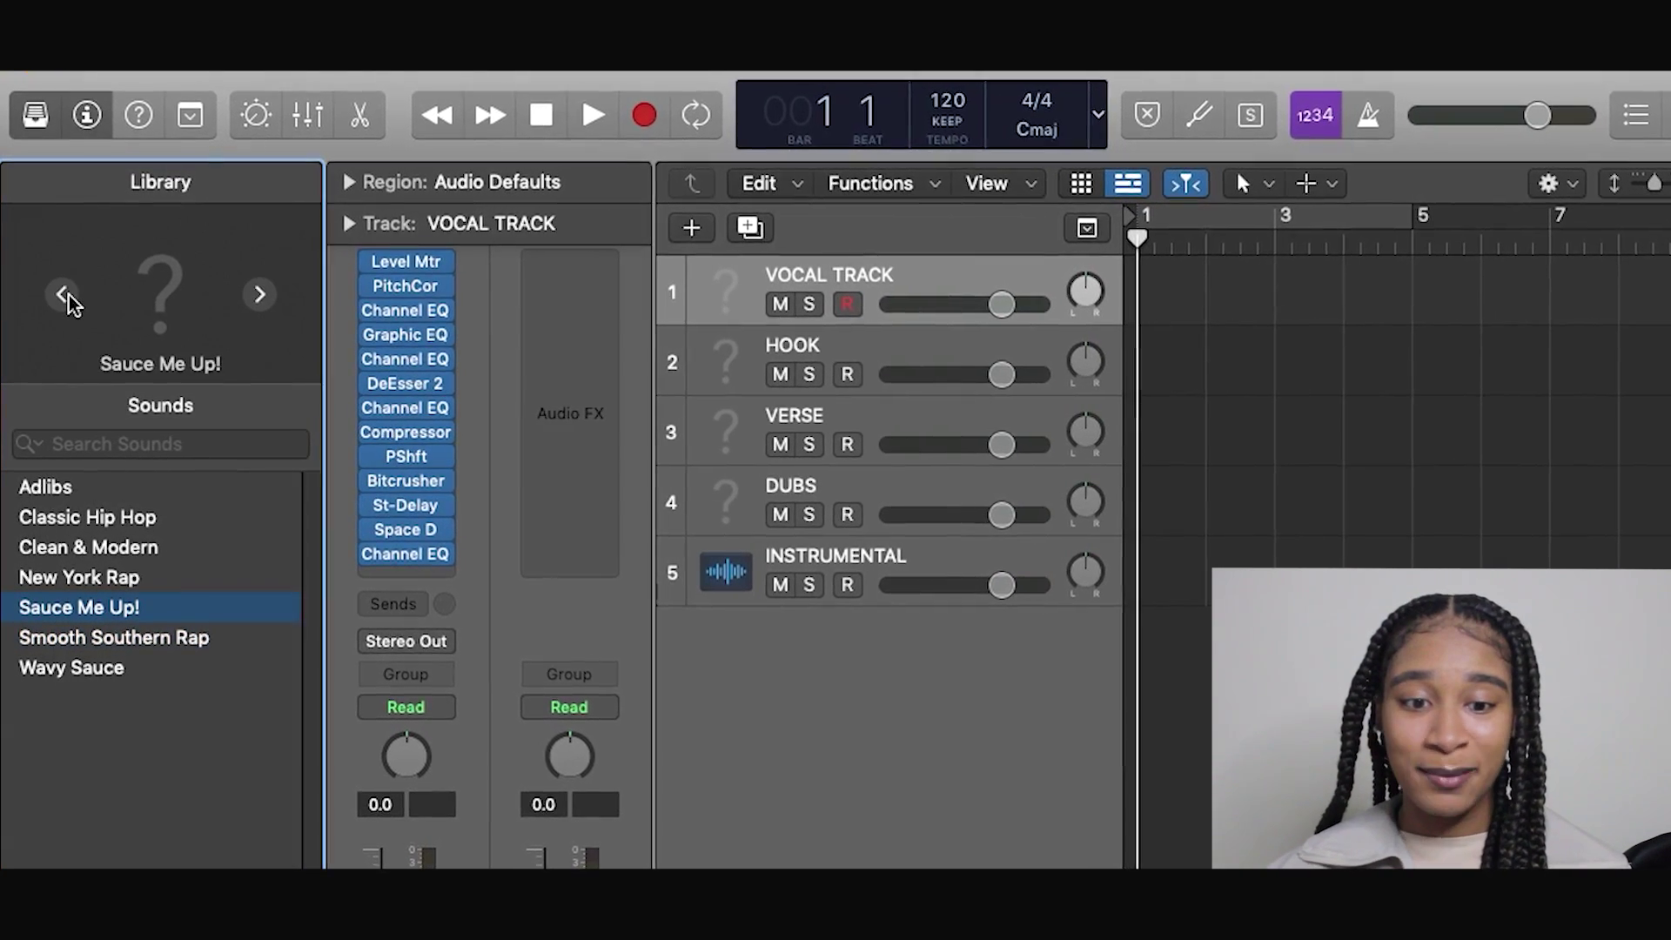
click(65, 298)
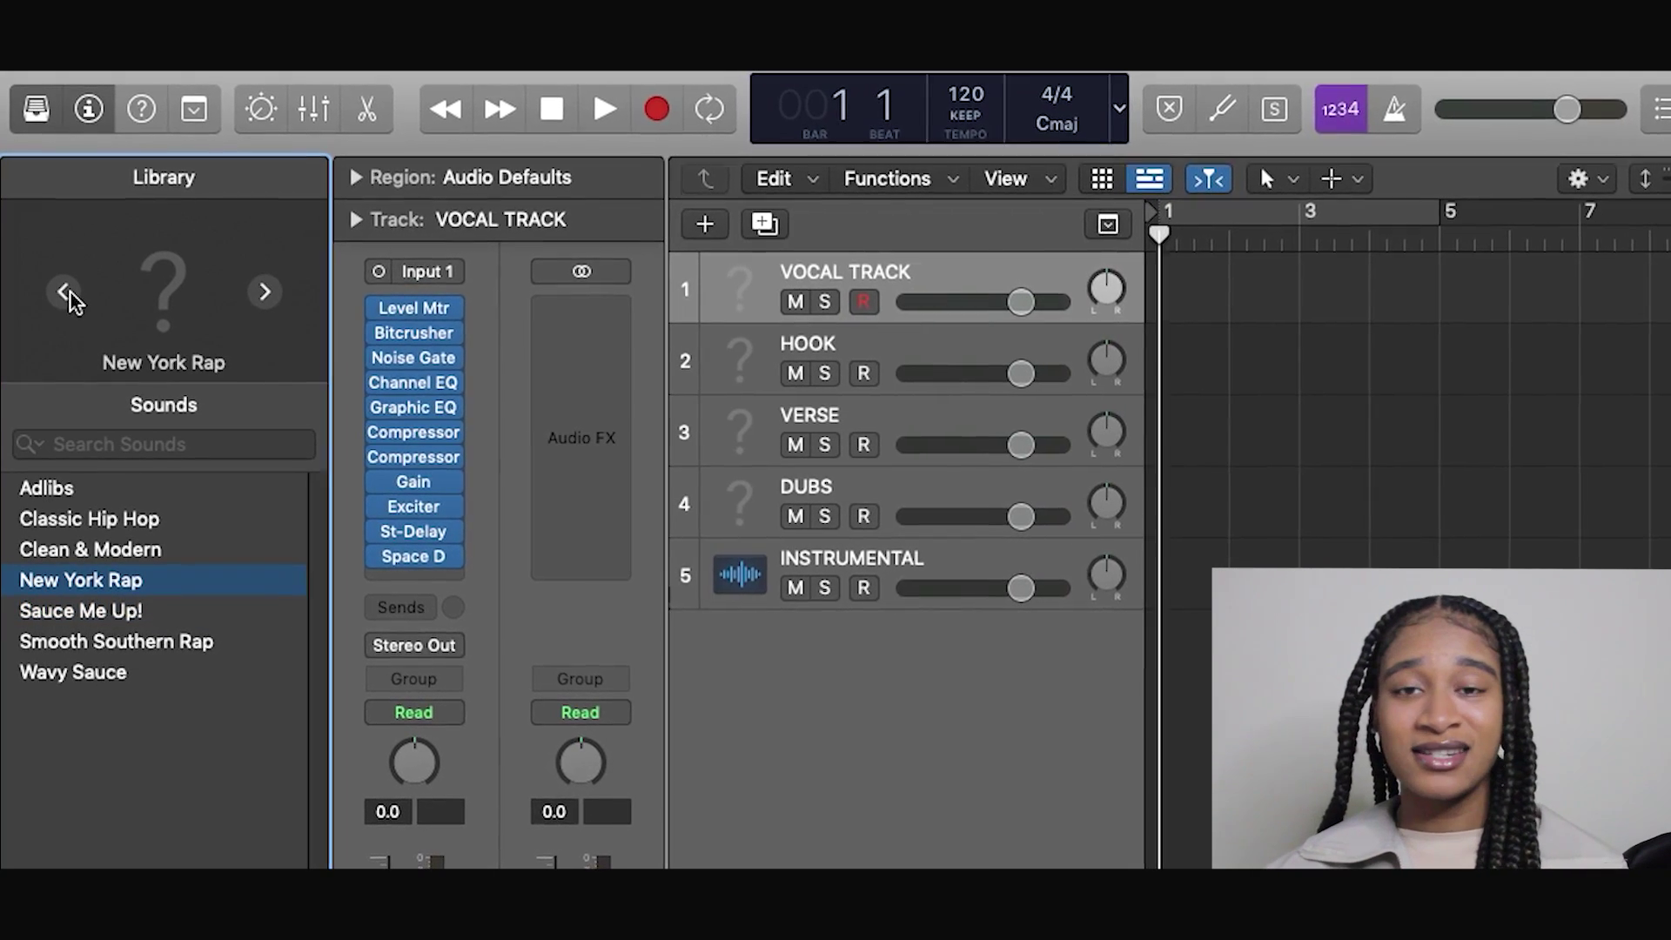